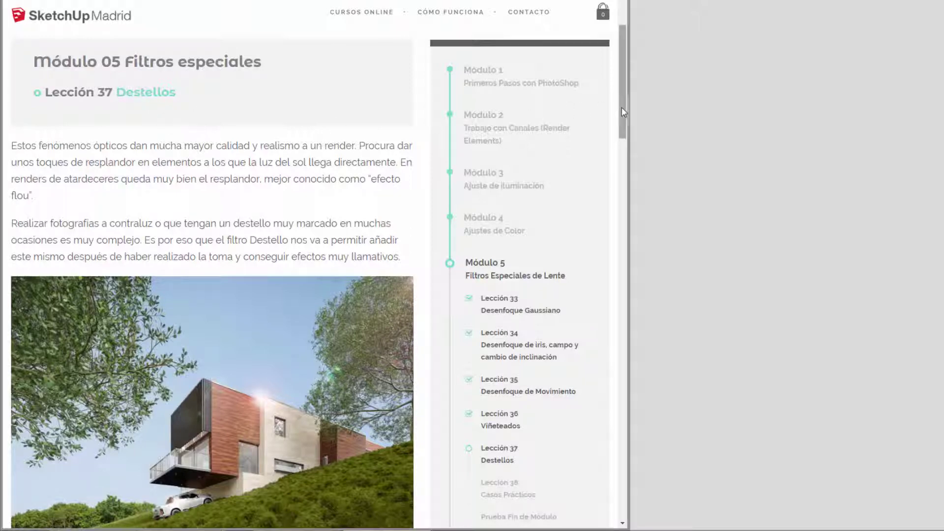
Step: Scroll the Lección 37 Destellos lesson down to its flare-pack downloads and Actividad section
{"action": "mouse_move", "coordinate": [621, 107]}
{"action": "left_mouse_down"}
{"action": "mouse_move", "coordinate": [624, 117]}
{"action": "mouse_move", "coordinate": [624, 107]}
{"action": "left_mouse_up"}
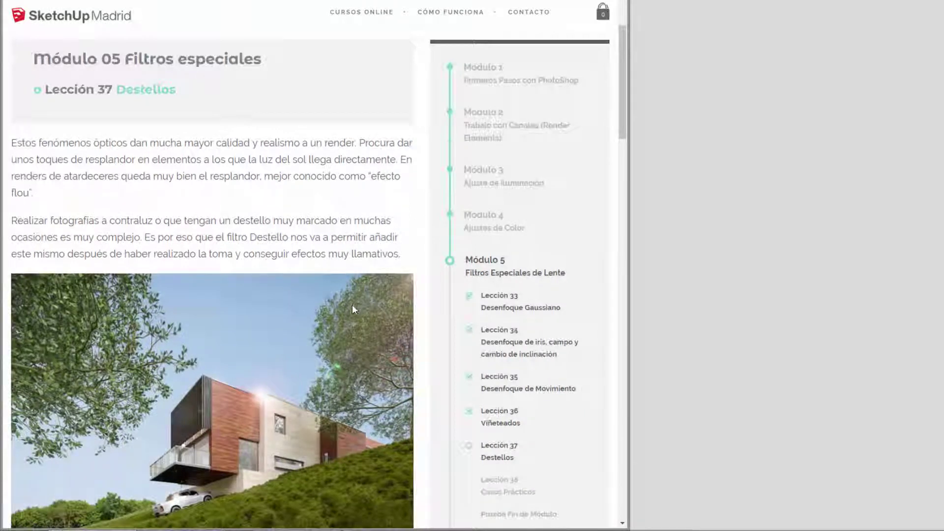
{"action": "scroll", "coordinate": [364, 244], "scroll_direction": "down", "scroll_amount": 3}
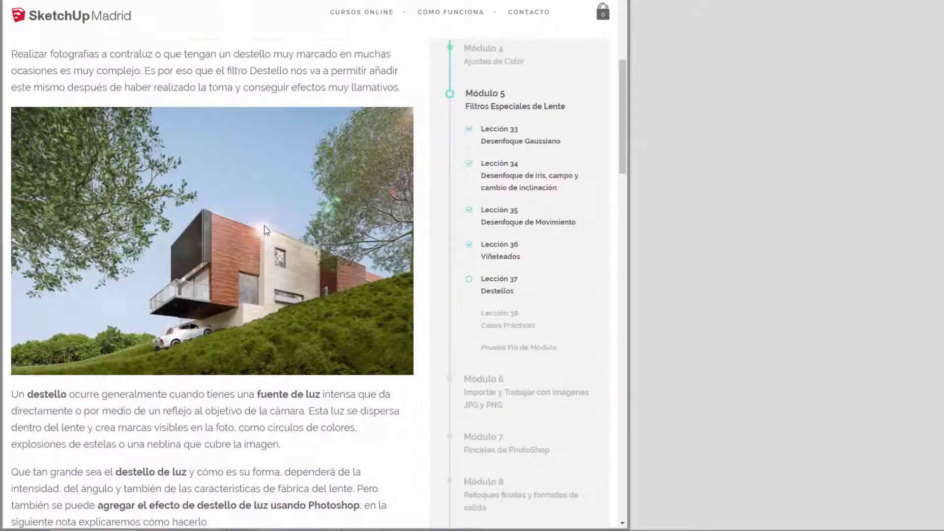
{"action": "mouse_move", "coordinate": [620, 149]}
{"action": "left_mouse_down"}
{"action": "mouse_move", "coordinate": [649, 341]}
{"action": "mouse_move", "coordinate": [642, 172]}
{"action": "left_mouse_up"}
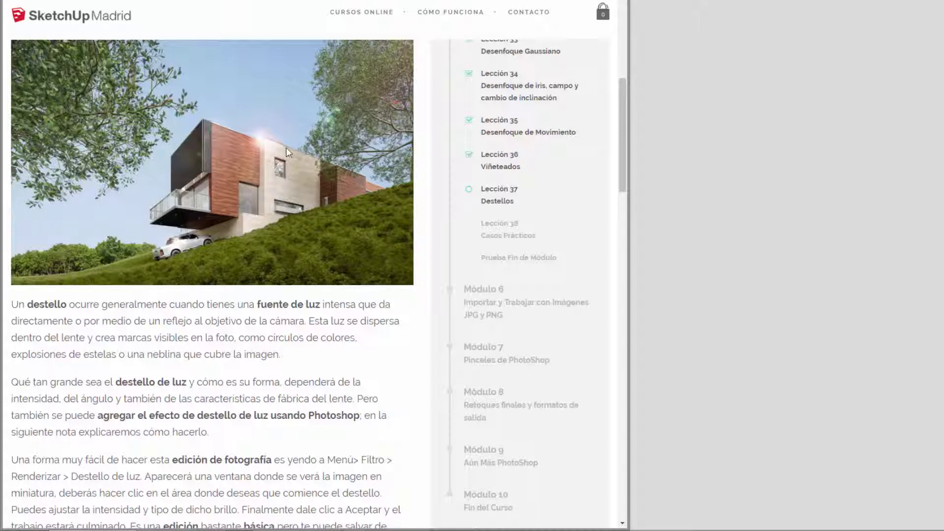
{"action": "mouse_move", "coordinate": [623, 143]}
{"action": "left_mouse_down"}
{"action": "mouse_move", "coordinate": [623, 99]}
{"action": "mouse_move", "coordinate": [623, 128]}
{"action": "left_mouse_up"}
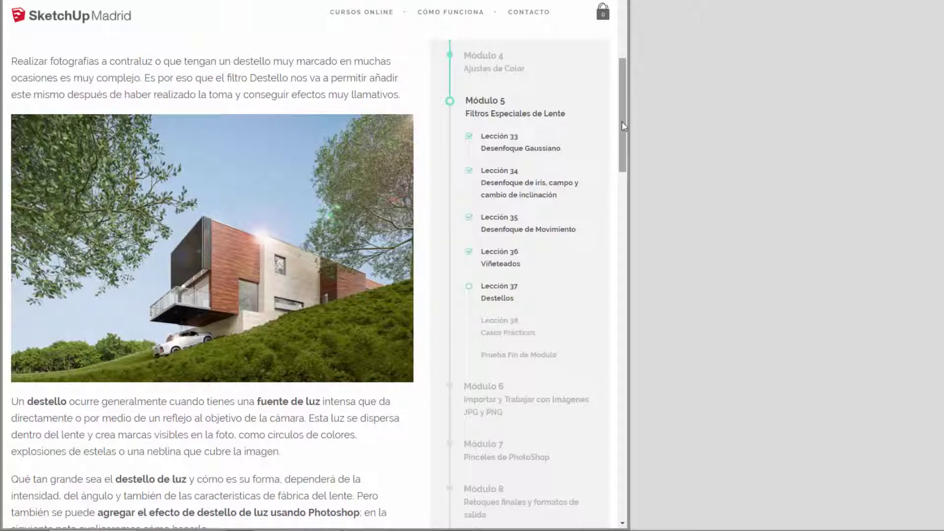
{"action": "mouse_move", "coordinate": [624, 126]}
{"action": "left_mouse_down"}
{"action": "mouse_move", "coordinate": [623, 94]}
{"action": "mouse_move", "coordinate": [626, 119]}
{"action": "left_mouse_up"}
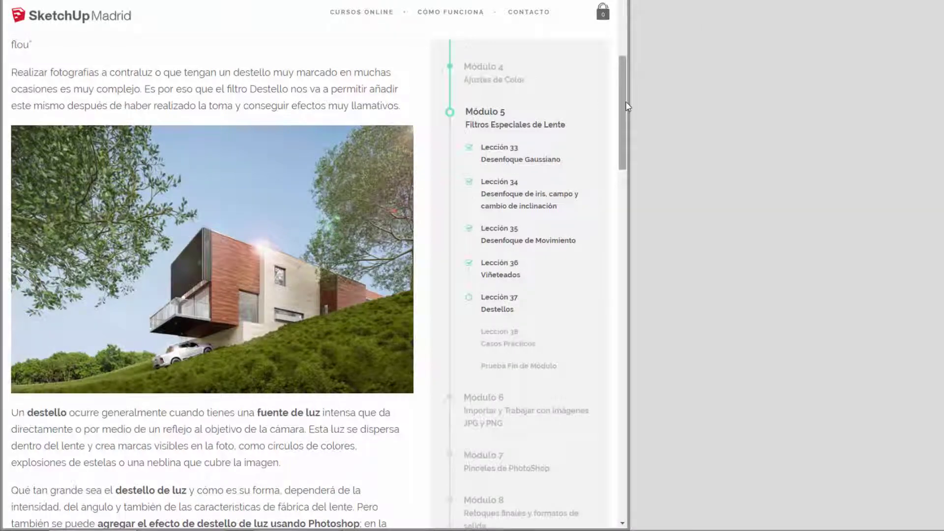
{"action": "left_click_drag", "start_coordinate": [627, 106], "coordinate": [627, 131]}
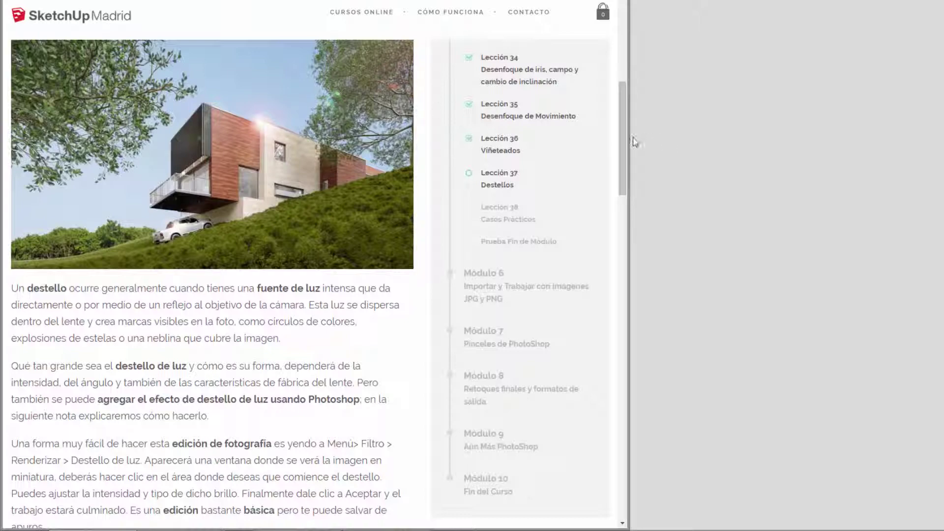
{"action": "left_click_drag", "start_coordinate": [624, 152], "coordinate": [606, 316]}
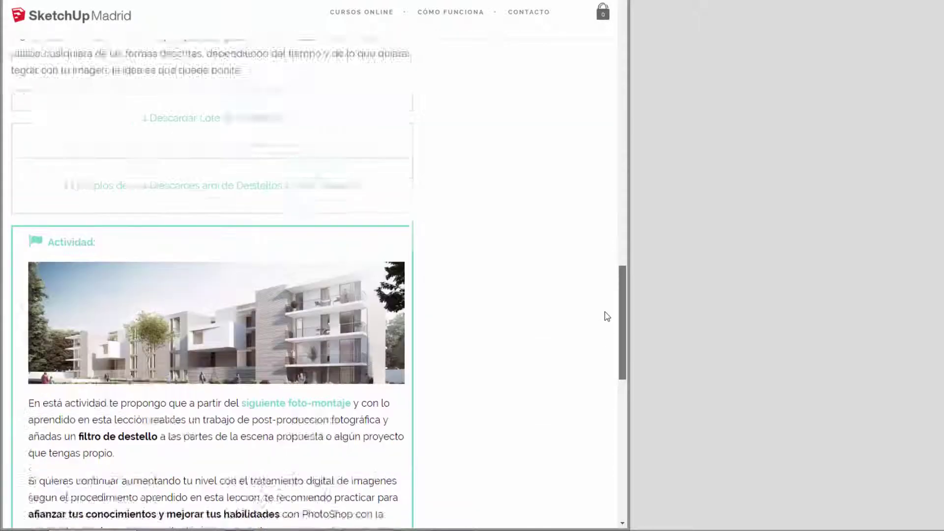
{"action": "scroll", "coordinate": [607, 316], "scroll_direction": "up", "scroll_amount": 3}
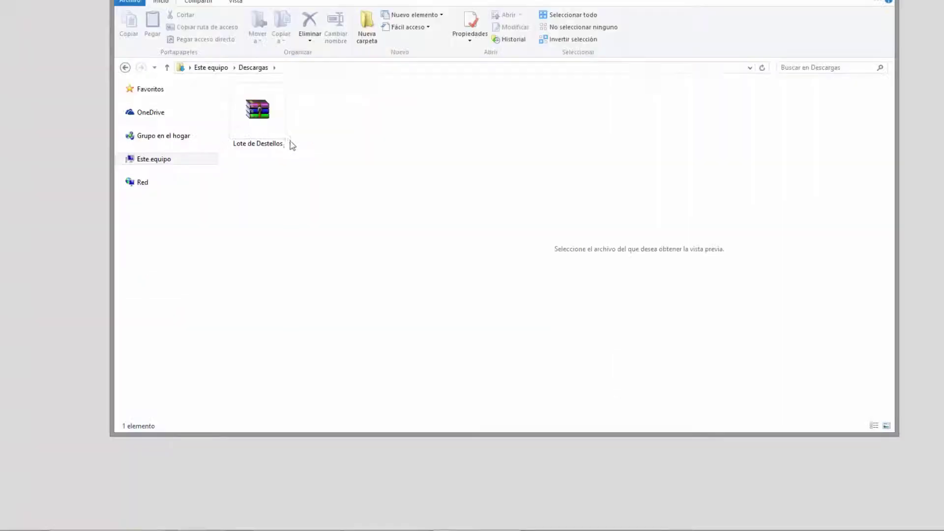
Step: Extract the Lote de Destellos archive into its own folder and open the inner previews folder
{"action": "left_click", "coordinate": [263, 104]}
{"action": "right_click", "coordinate": [265, 116]}
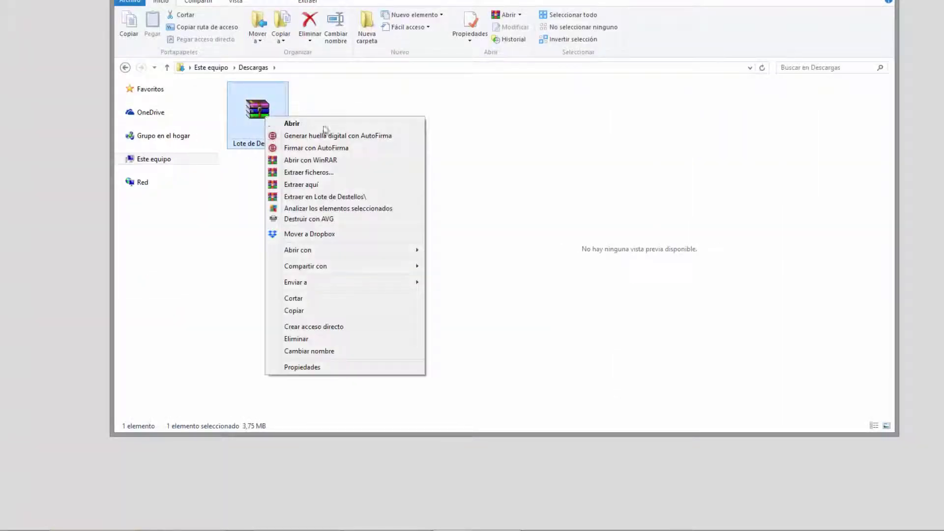
{"action": "left_click", "coordinate": [332, 197]}
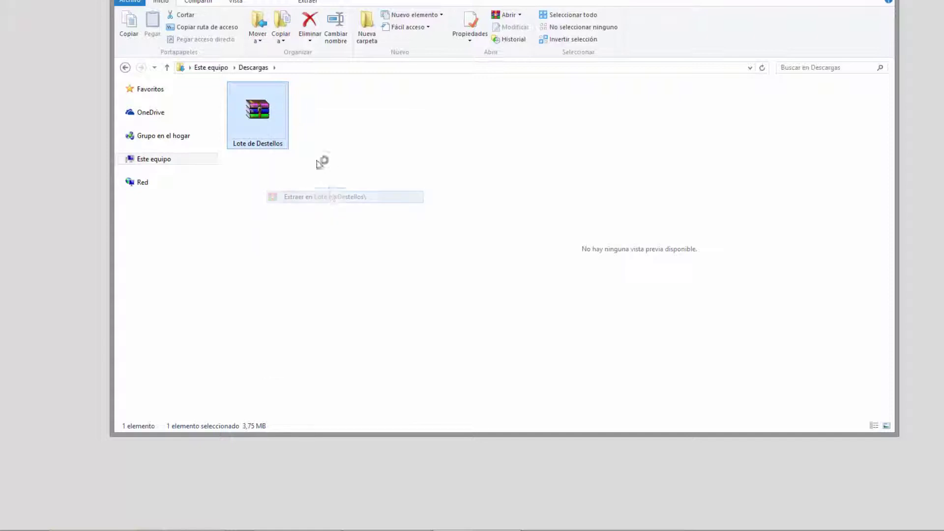
{"action": "double_click", "coordinate": [322, 118]}
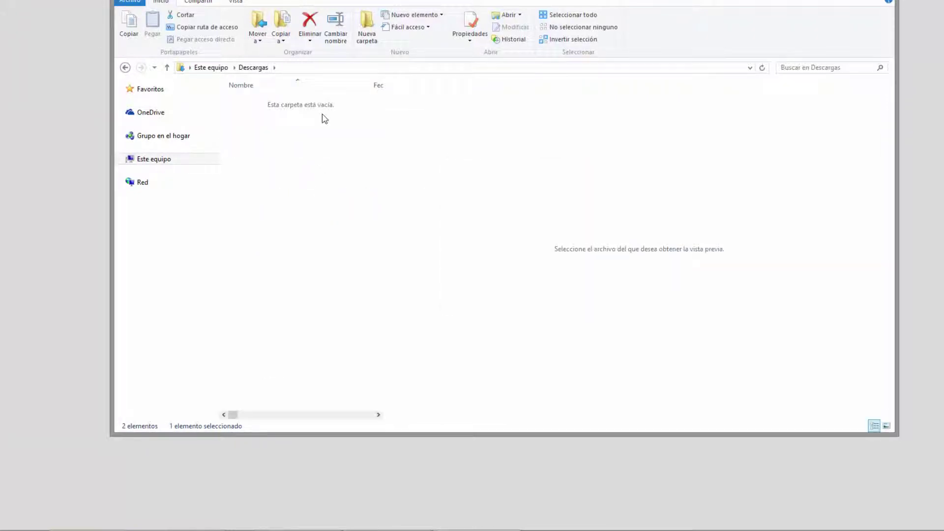
{"action": "double_click", "coordinate": [279, 104]}
Step: Preview the flare images from 06 through 31 in the preview pane
{"action": "left_click", "coordinate": [328, 149]}
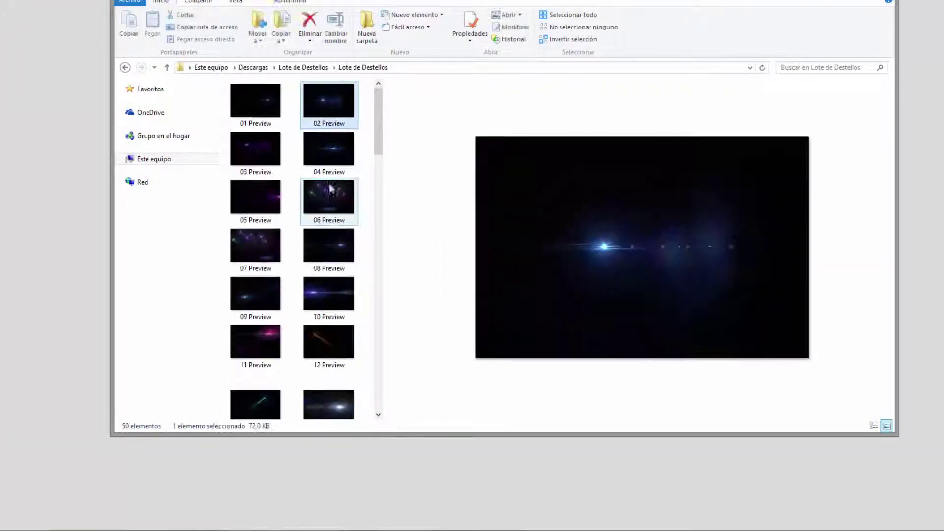
{"action": "left_click", "coordinate": [332, 195]}
{"action": "left_click", "coordinate": [337, 250]}
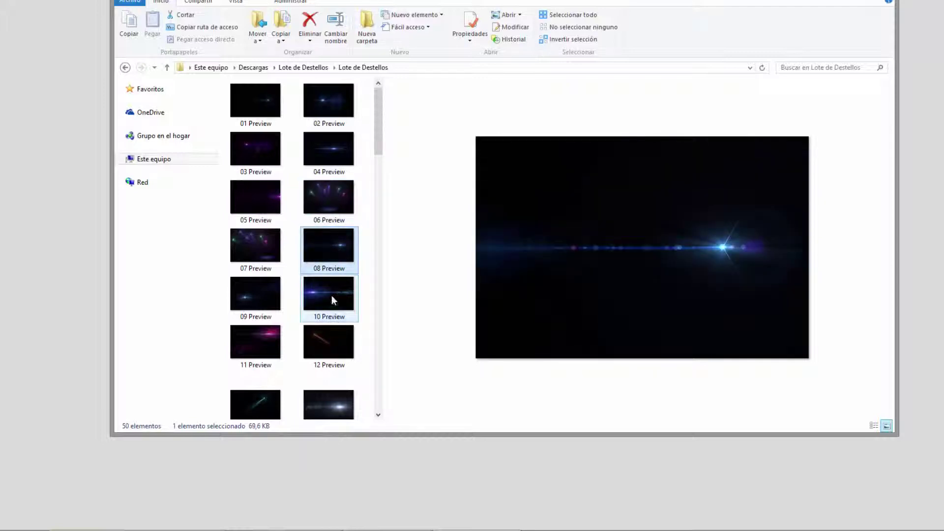
{"action": "left_click", "coordinate": [332, 295]}
{"action": "scroll", "coordinate": [332, 307], "scroll_direction": "down", "scroll_amount": 3}
{"action": "left_click", "coordinate": [334, 273]}
{"action": "left_click", "coordinate": [332, 314]}
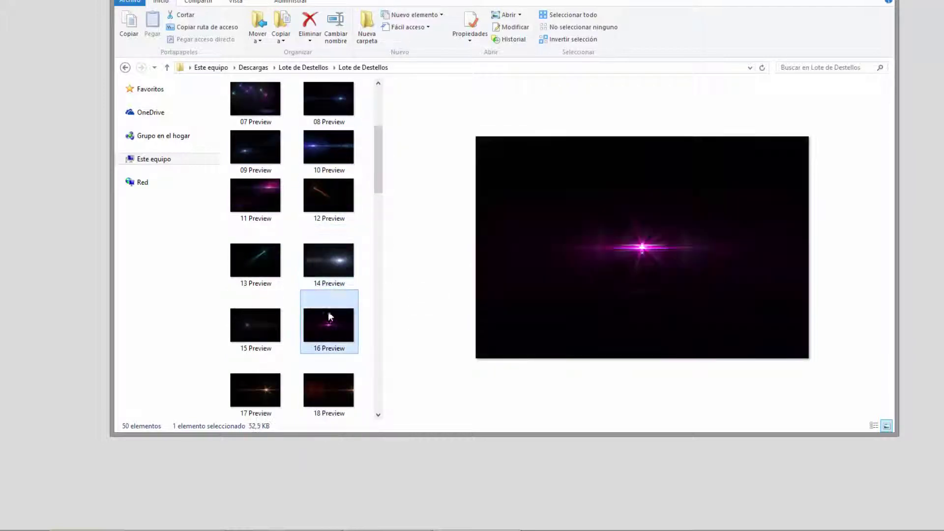
{"action": "left_click", "coordinate": [336, 216]}
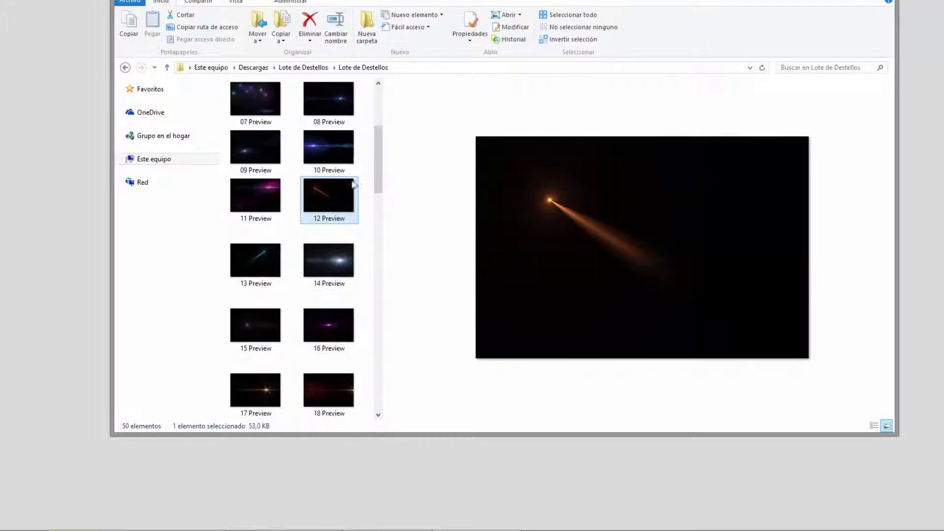
{"action": "scroll", "coordinate": [344, 187], "scroll_direction": "down", "scroll_amount": 3}
{"action": "left_click", "coordinate": [322, 270]}
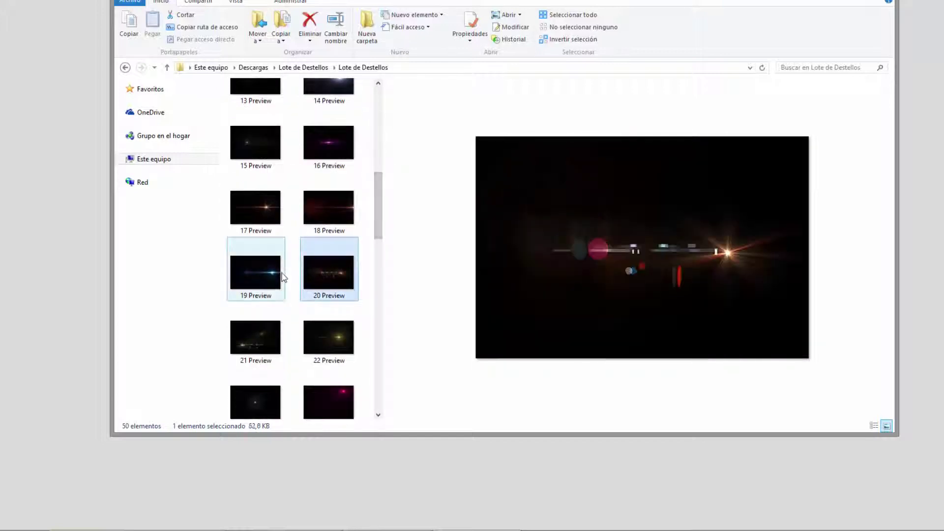
{"action": "left_click", "coordinate": [284, 278]}
{"action": "scroll", "coordinate": [308, 290], "scroll_direction": "down", "scroll_amount": 5}
{"action": "left_click", "coordinate": [327, 263]}
{"action": "left_click", "coordinate": [273, 317]}
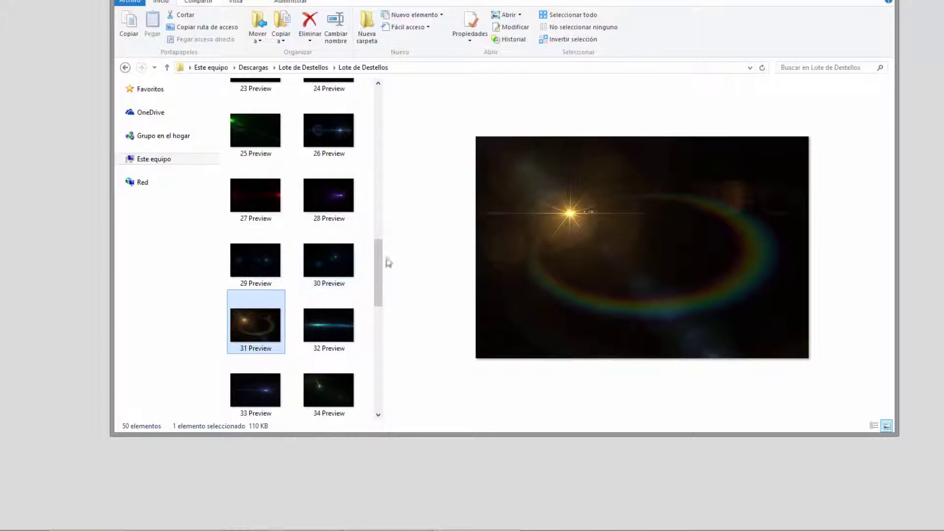
{"action": "scroll", "coordinate": [339, 276], "scroll_direction": "down", "scroll_amount": 5}
Step: Return to the start of the list and preview flares 01, 02, 48 and 04
{"action": "key", "text": "Home"}
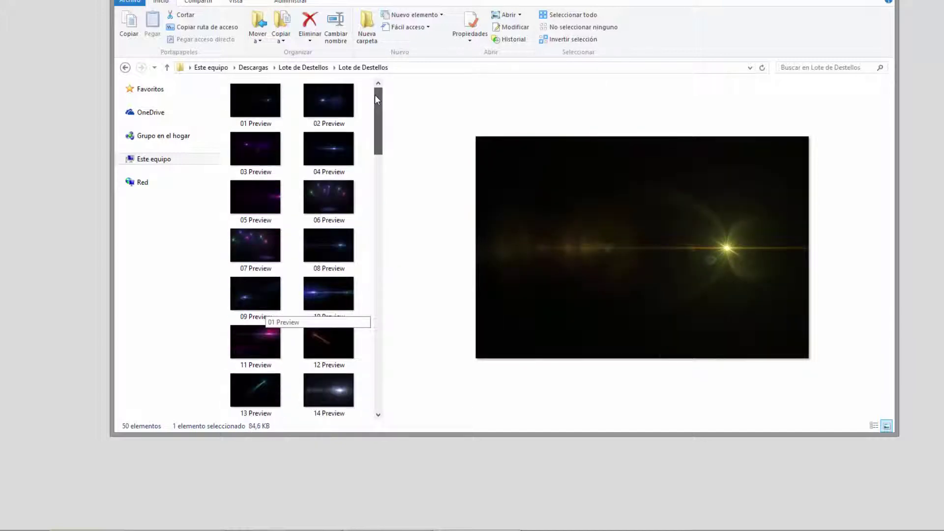
{"action": "key", "text": "Right"}
{"action": "left_click", "coordinate": [262, 101]}
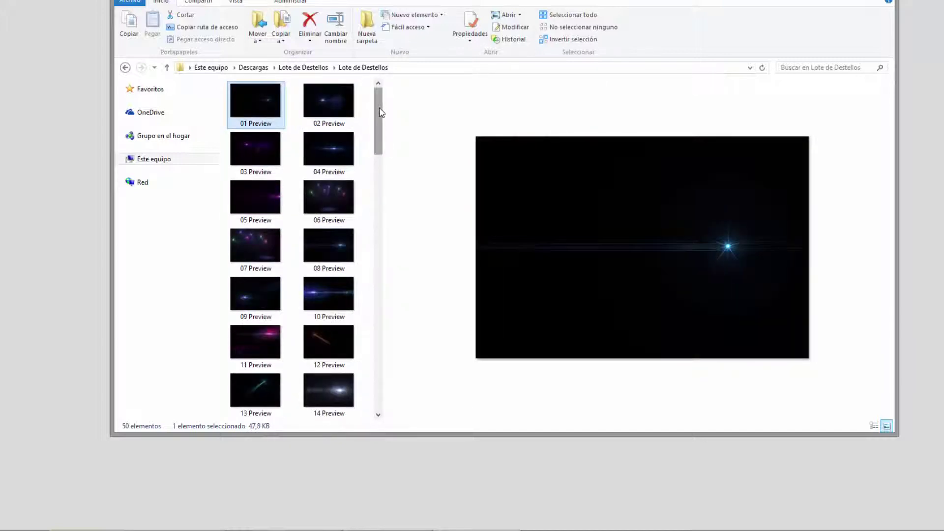
{"action": "left_click_drag", "start_coordinate": [380, 116], "coordinate": [374, 364]}
{"action": "left_click", "coordinate": [335, 334]}
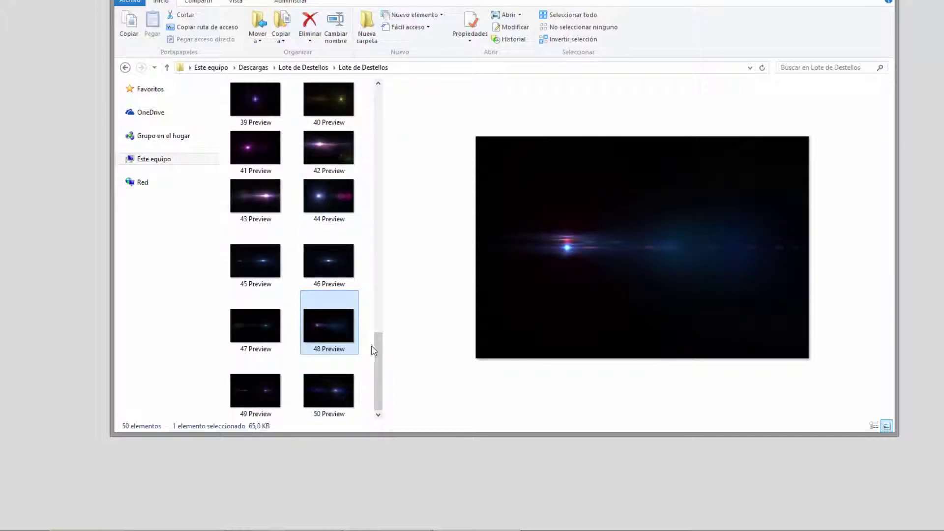
{"action": "left_click_drag", "start_coordinate": [377, 340], "coordinate": [382, 118]}
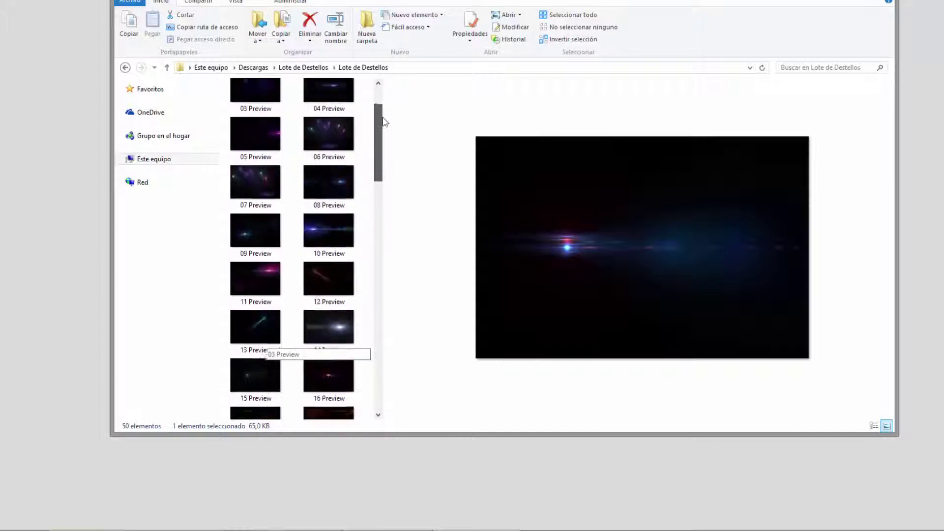
{"action": "left_click", "coordinate": [344, 105]}
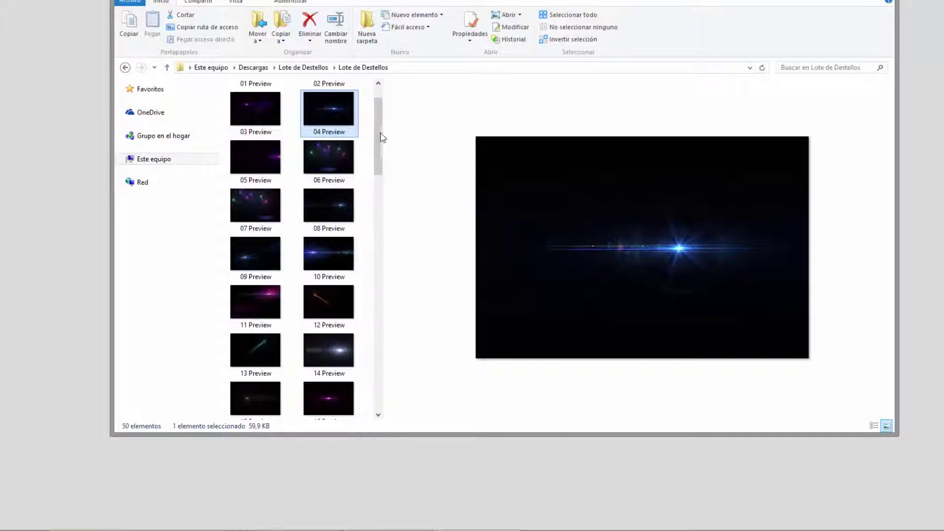
{"action": "scroll", "coordinate": [383, 118], "scroll_direction": "up", "scroll_amount": 1}
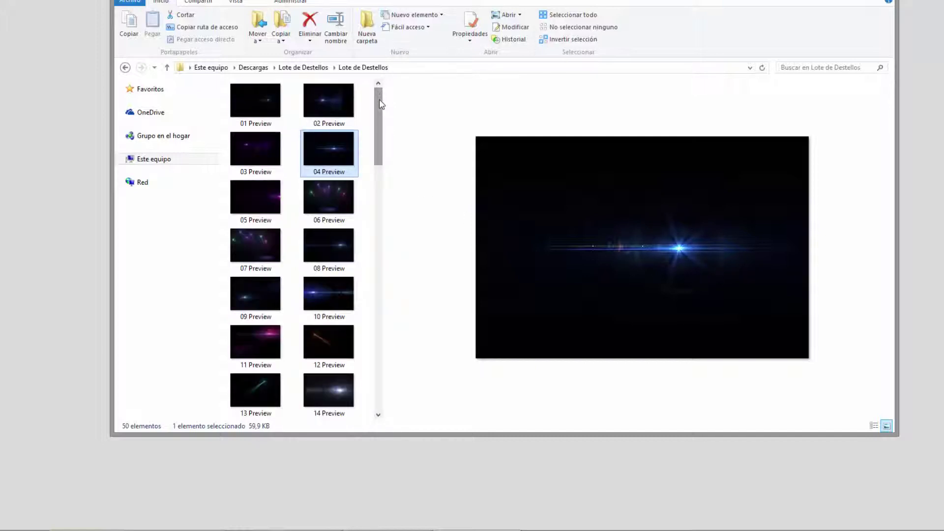
{"action": "mouse_move", "coordinate": [378, 105]}
{"action": "left_mouse_down"}
{"action": "mouse_move", "coordinate": [377, 351]}
{"action": "mouse_move", "coordinate": [380, 116]}
{"action": "left_mouse_up"}
Step: Return to the SketchUp Madrid gallery and enlarge the twin-tower render
{"action": "key", "text": "alt+Tab"}
{"action": "scroll", "coordinate": [489, 268], "scroll_direction": "up", "scroll_amount": 1}
{"action": "scroll", "coordinate": [489, 267], "scroll_direction": "down", "scroll_amount": 10}
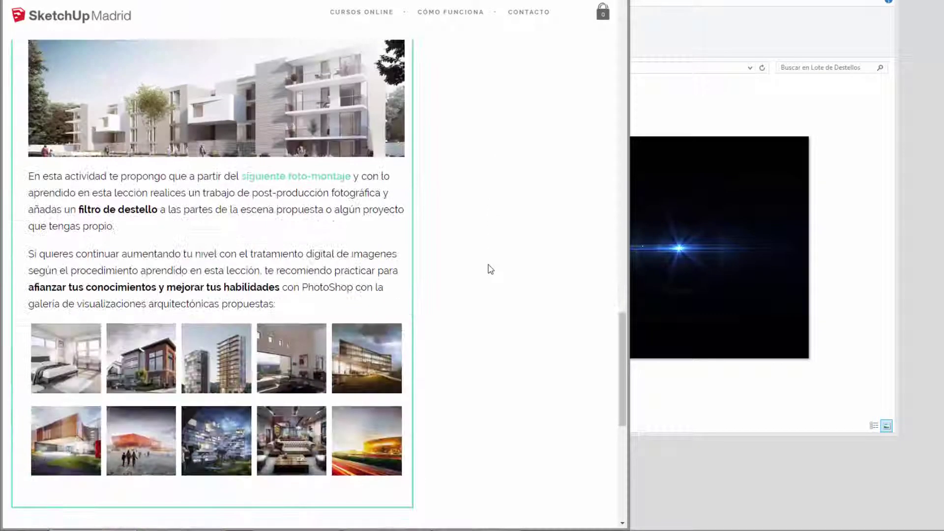
{"action": "scroll", "coordinate": [489, 268], "scroll_direction": "down", "scroll_amount": 1}
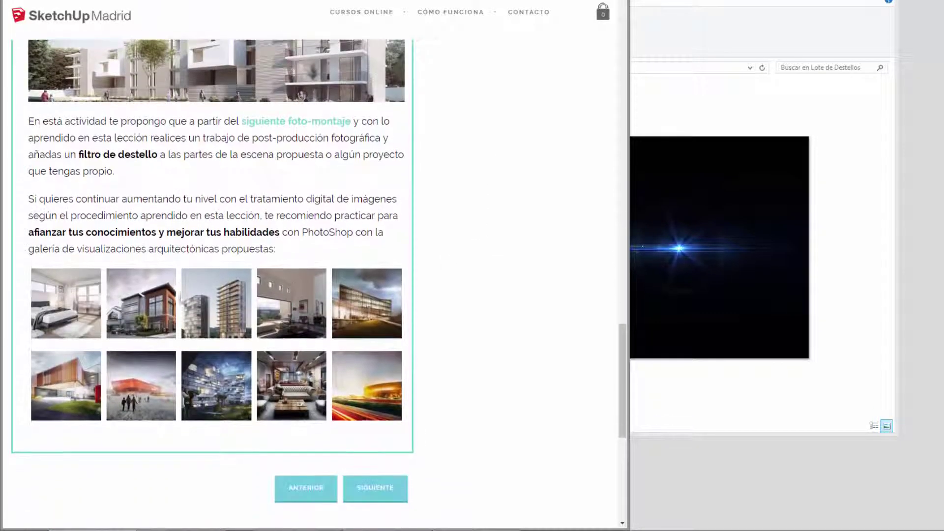
{"action": "left_click", "coordinate": [78, 292]}
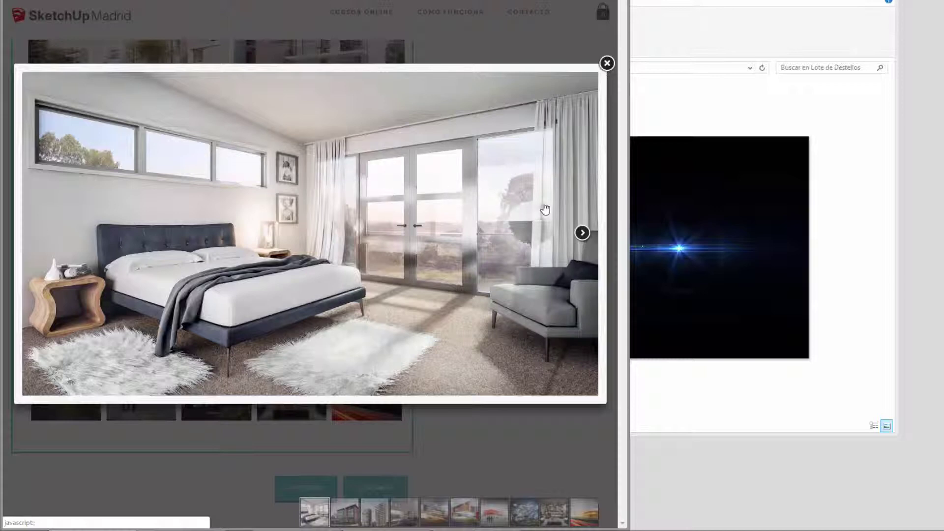
{"action": "left_click", "coordinate": [582, 233]}
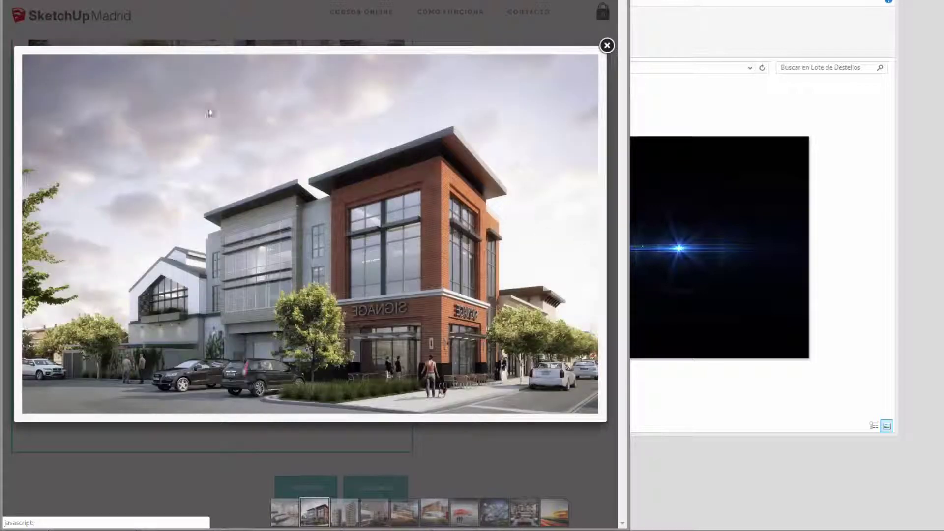
{"action": "left_click", "coordinate": [583, 233]}
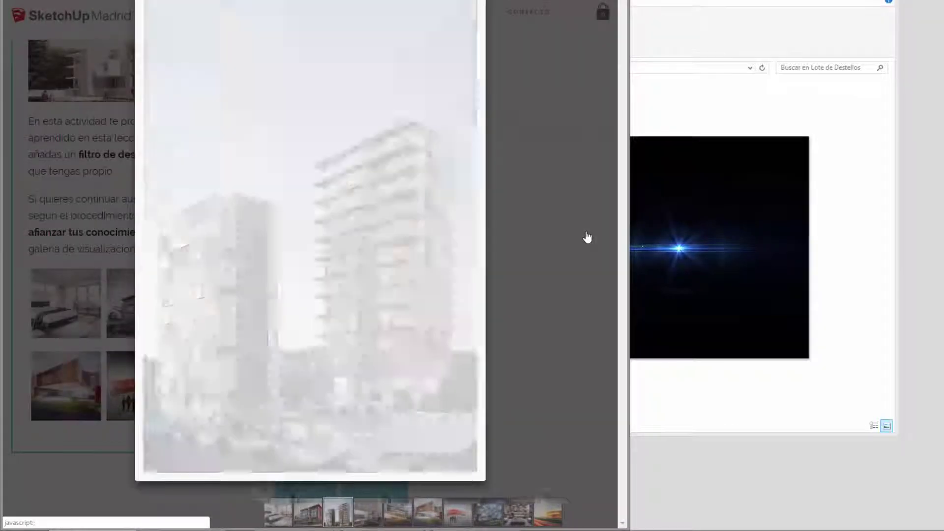
{"action": "mouse_move", "coordinate": [222, 221]}
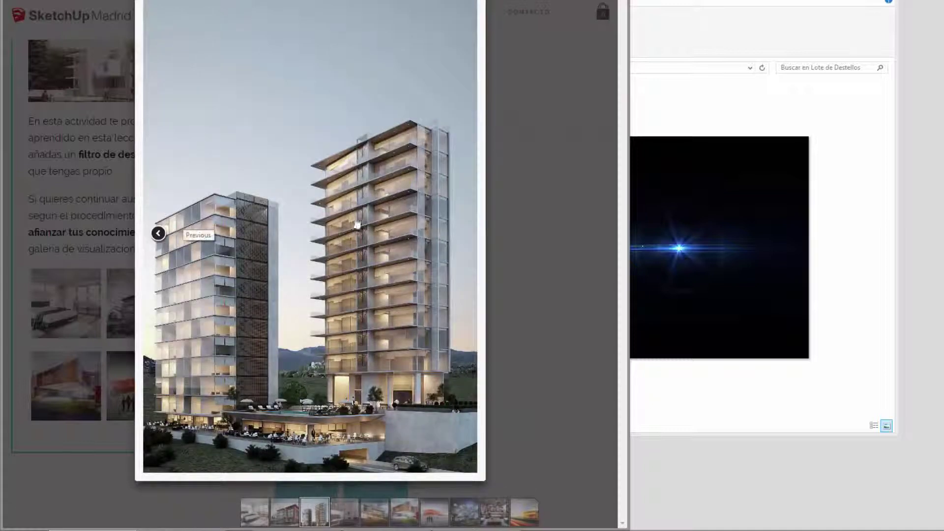
Step: Save the tower render to the desktop as Ejemplos-VIZ-22_1.jpg and open it in Photoshop
{"action": "right_click", "coordinate": [295, 152]}
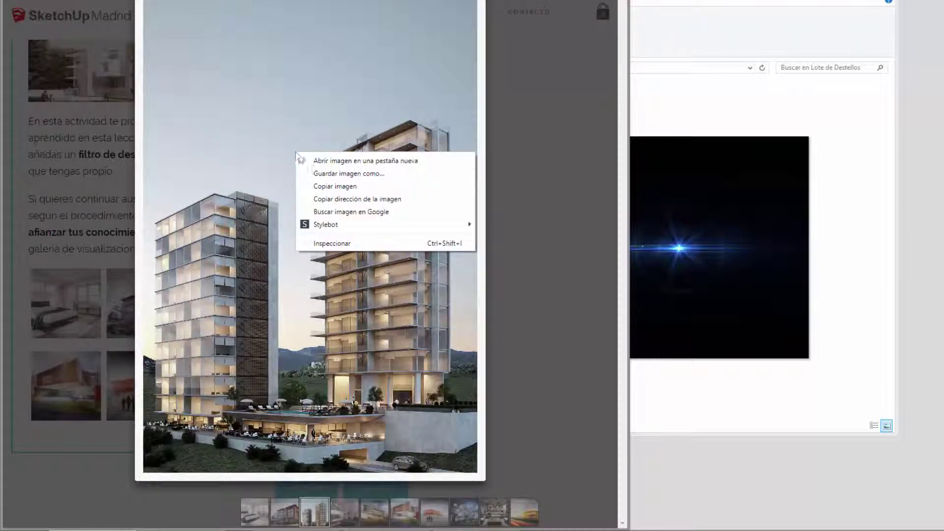
{"action": "left_click", "coordinate": [340, 173]}
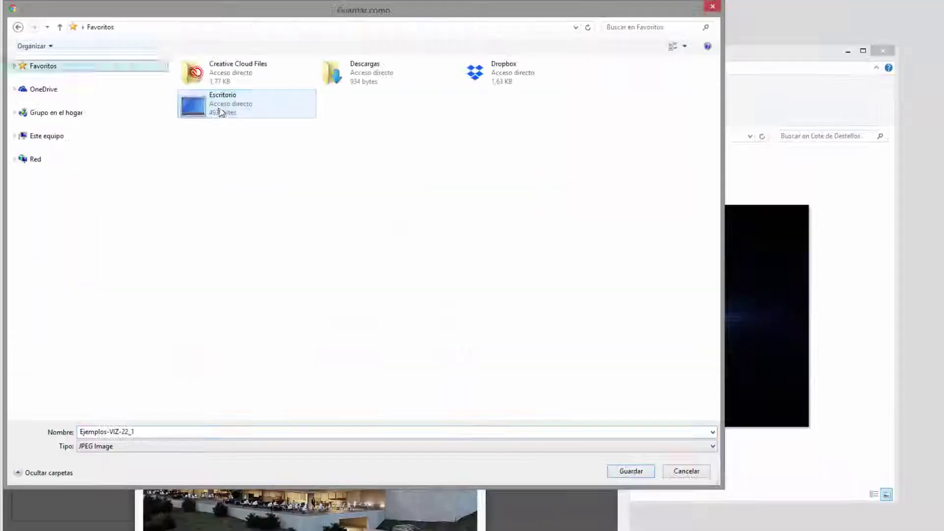
{"action": "double_click", "coordinate": [219, 113]}
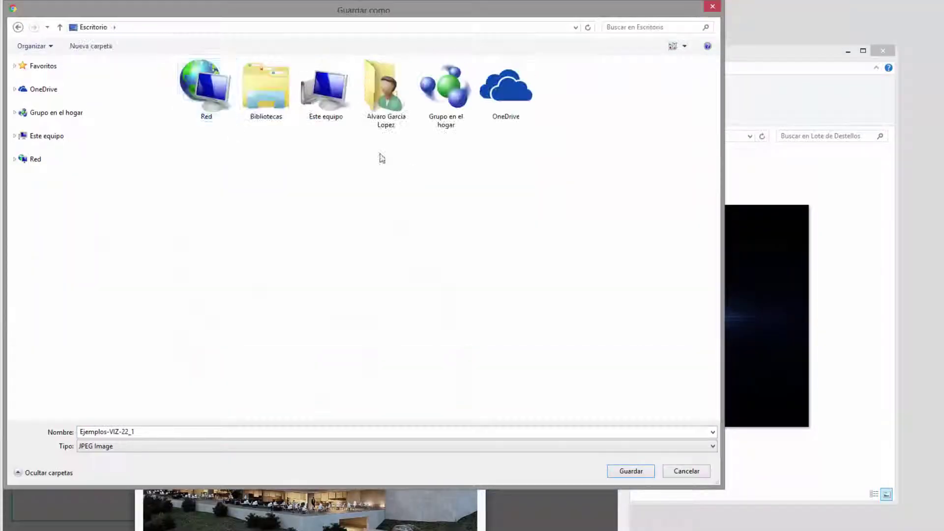
{"action": "left_click", "coordinate": [625, 470]}
{"action": "key", "text": "super+d"}
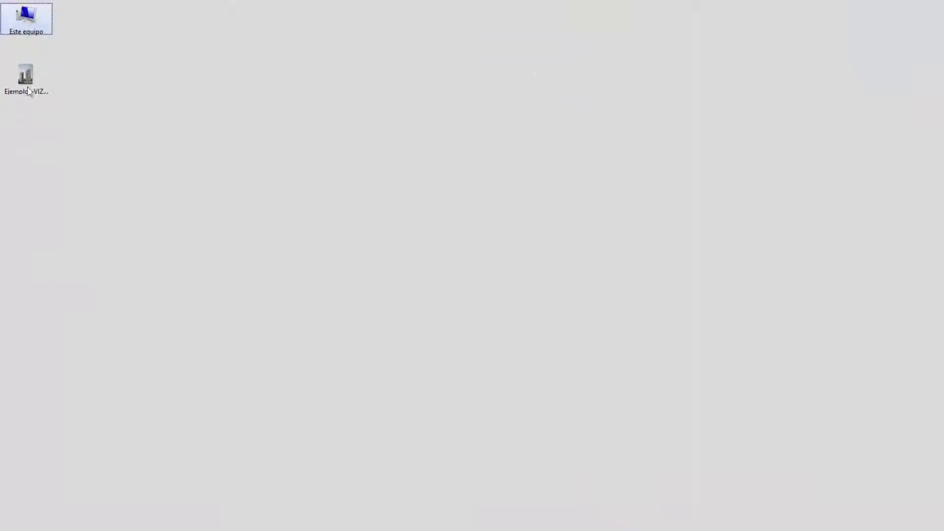
{"action": "right_click", "coordinate": [28, 91]}
{"action": "mouse_move", "coordinate": [132, 250]}
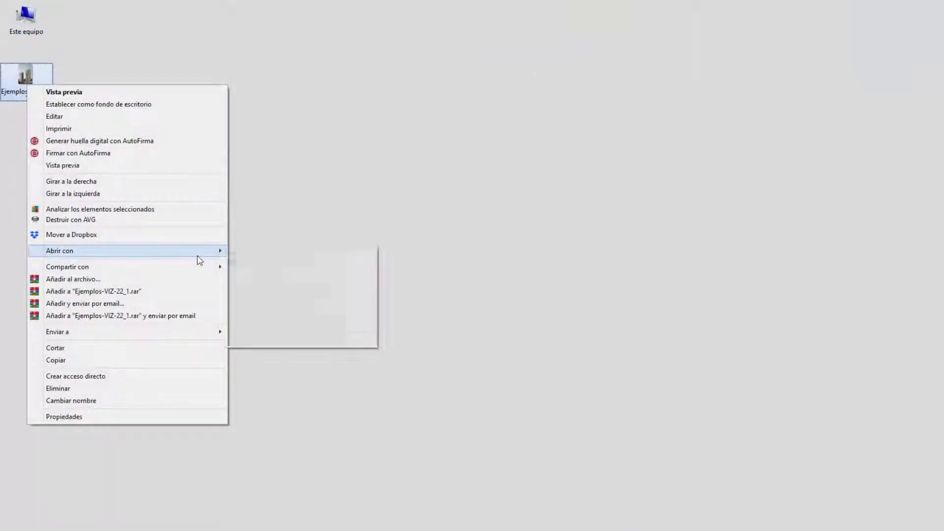
{"action": "left_click", "coordinate": [280, 262]}
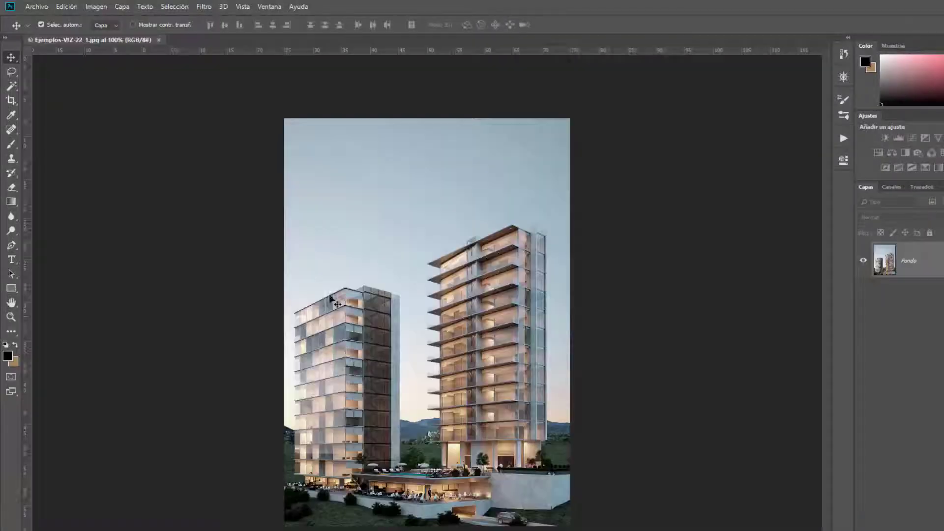
Step: Fit the tower render on screen, duplicate it to Capa 1, and convert Capa 1 to a smart object
{"action": "key", "text": "ctrl+0"}
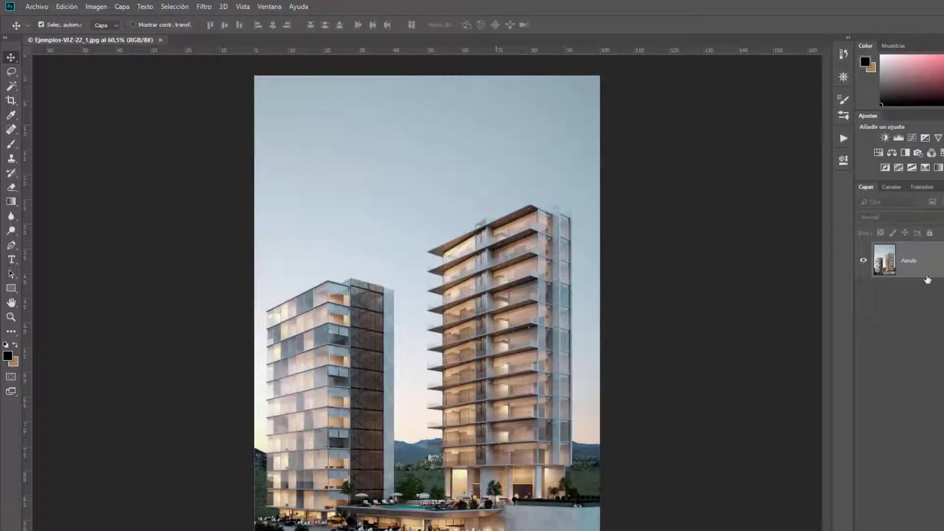
{"action": "key", "text": "ctrl+j"}
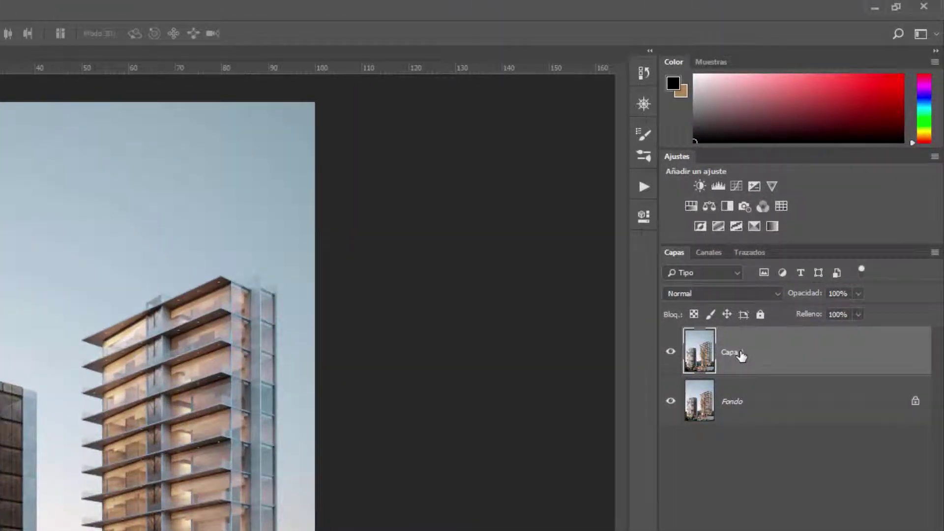
{"action": "right_click", "coordinate": [742, 356]}
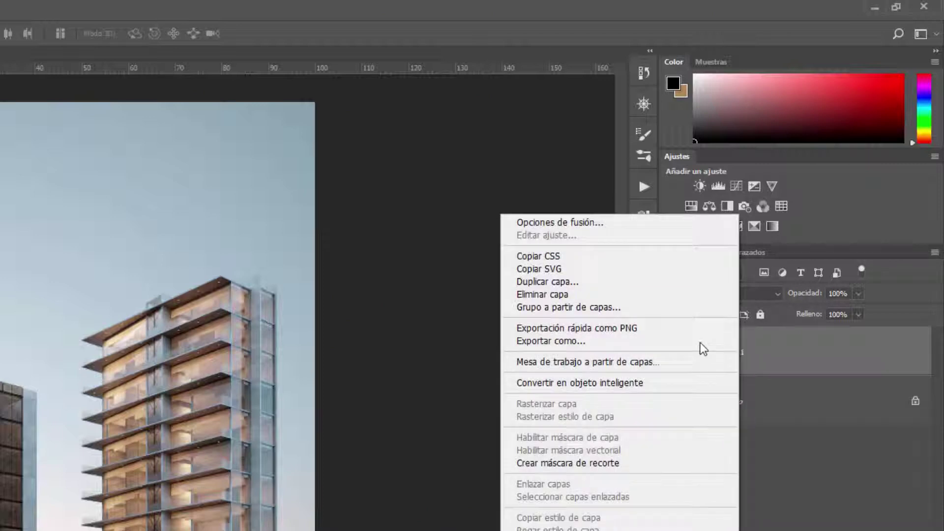
{"action": "left_click", "coordinate": [627, 388]}
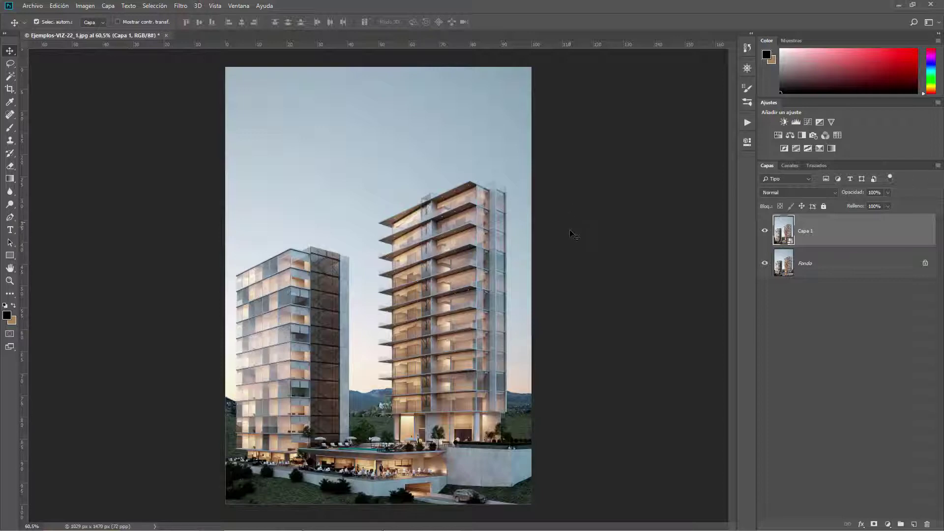
{"action": "left_click", "coordinate": [180, 5]}
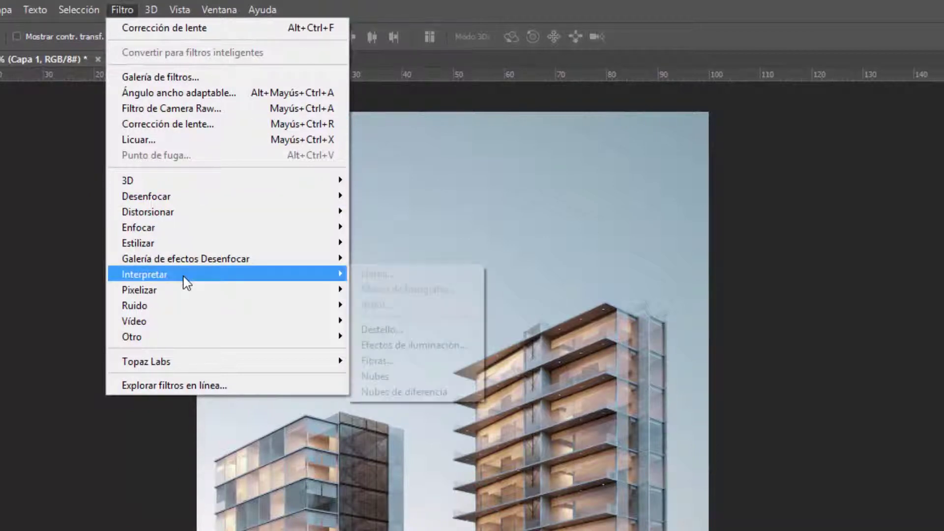
{"action": "mouse_move", "coordinate": [144, 274]}
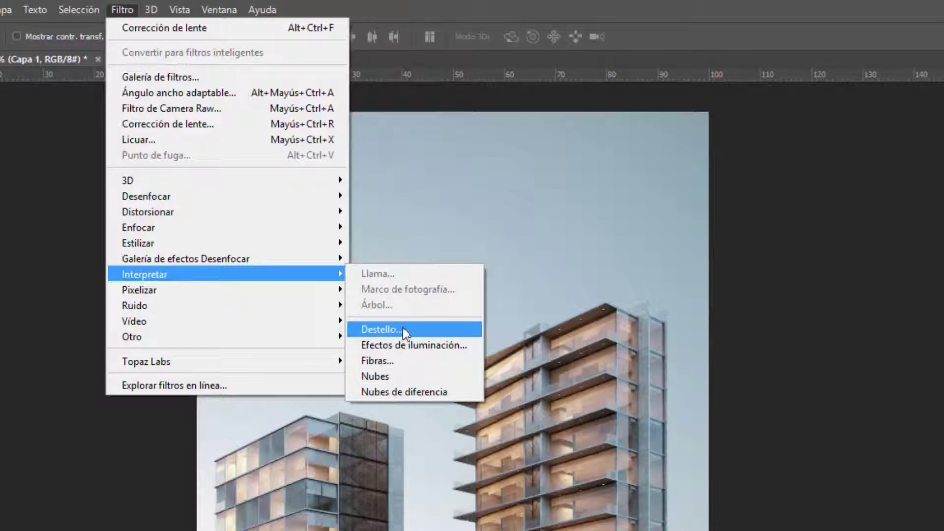
Step: Open the Destello filter and try several flare centres, settling just above the right tower
{"action": "left_click", "coordinate": [406, 328]}
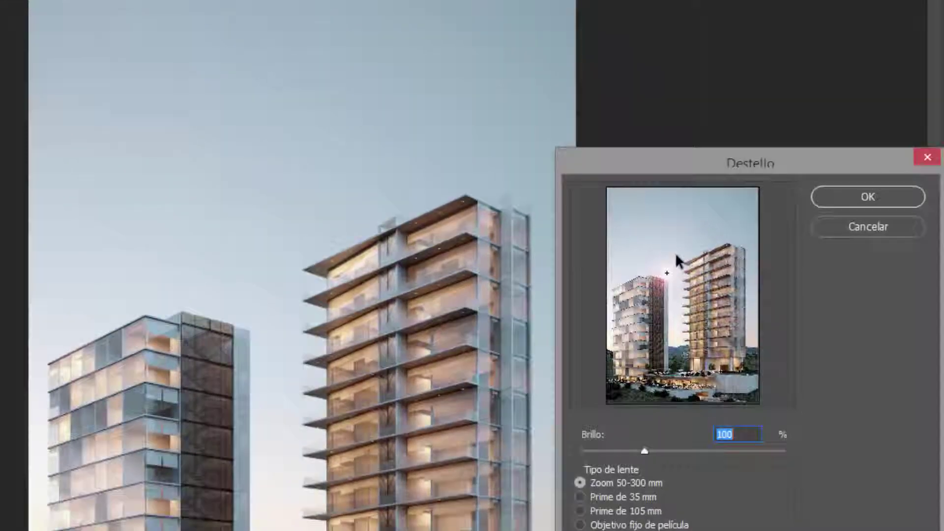
{"action": "left_click", "coordinate": [677, 256]}
{"action": "left_click_drag", "start_coordinate": [614, 87], "coordinate": [568, 45]}
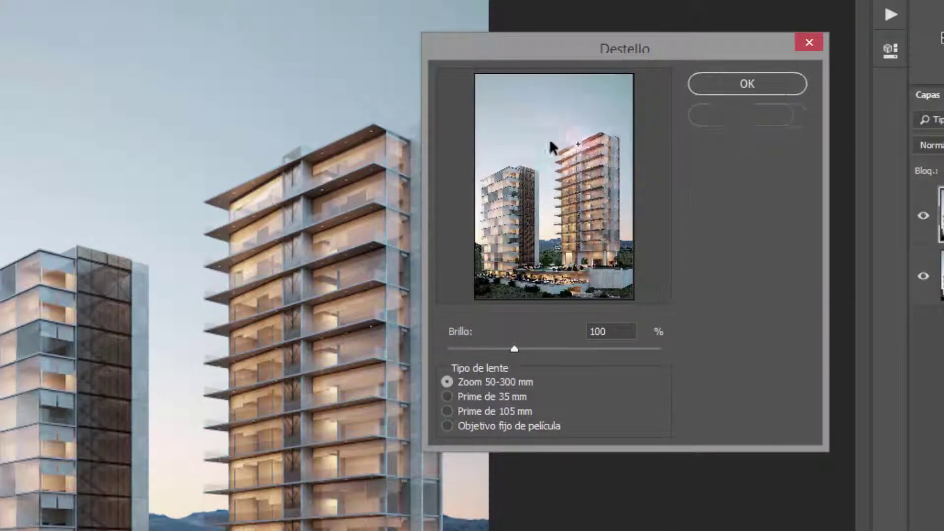
{"action": "left_click", "coordinate": [585, 120]}
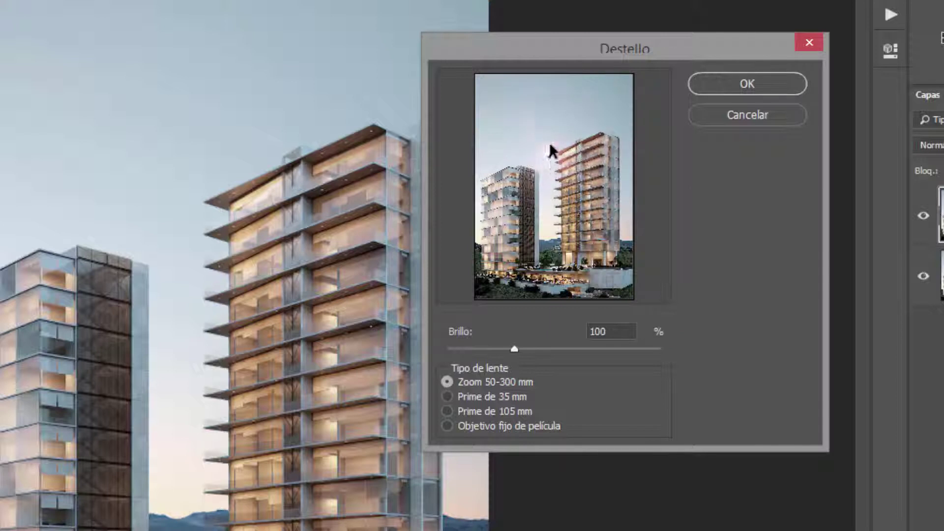
{"action": "left_click", "coordinate": [526, 127]}
{"action": "left_click", "coordinate": [597, 93]}
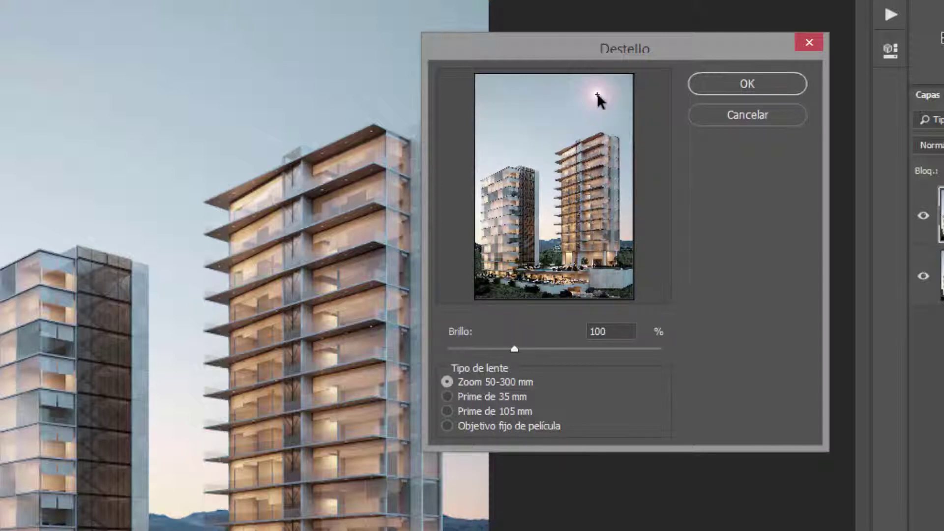
{"action": "left_click", "coordinate": [492, 206]}
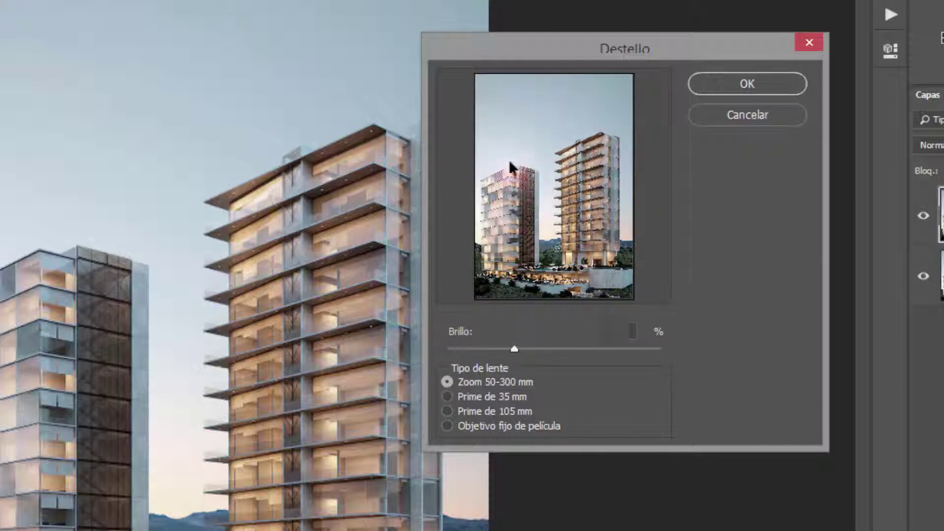
{"action": "left_click", "coordinate": [555, 113]}
{"action": "left_click", "coordinate": [554, 155]}
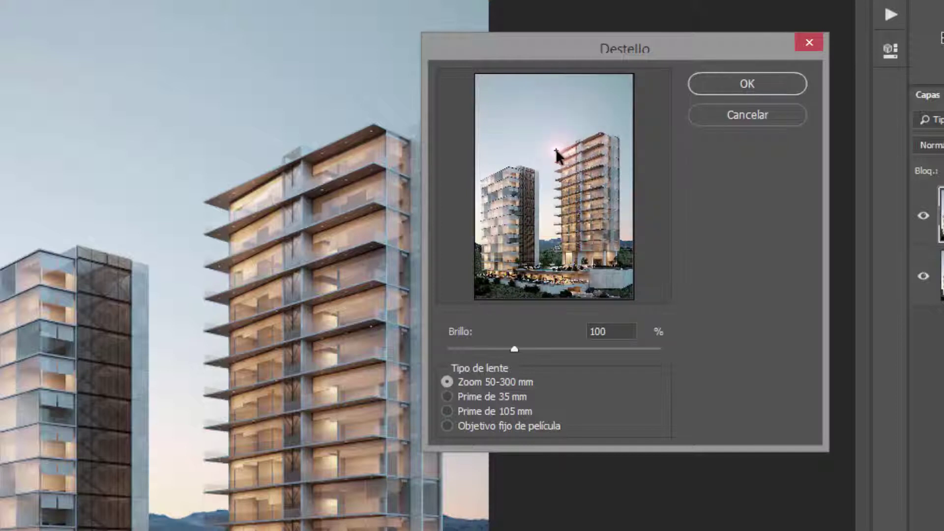
{"action": "left_click", "coordinate": [608, 136]}
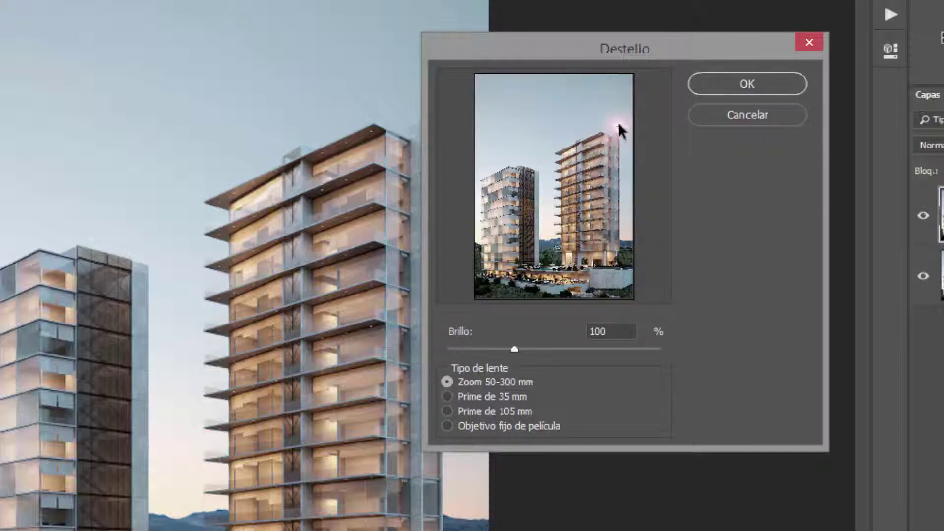
{"action": "left_click_drag", "start_coordinate": [618, 122], "coordinate": [628, 264]}
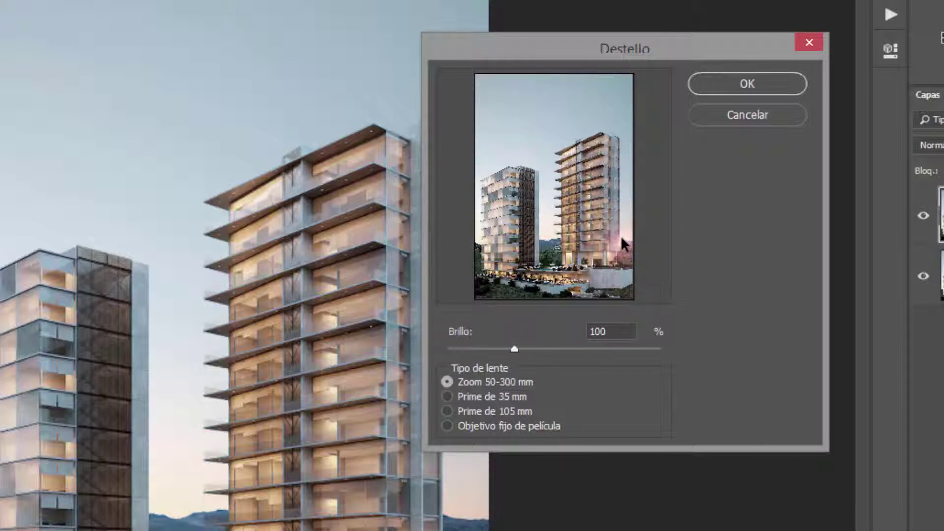
{"action": "mouse_move", "coordinate": [627, 269]}
{"action": "left_mouse_down"}
{"action": "mouse_move", "coordinate": [629, 285]}
{"action": "mouse_move", "coordinate": [624, 127]}
{"action": "mouse_move", "coordinate": [611, 95]}
{"action": "mouse_move", "coordinate": [607, 130]}
{"action": "mouse_move", "coordinate": [609, 118]}
{"action": "left_mouse_up"}
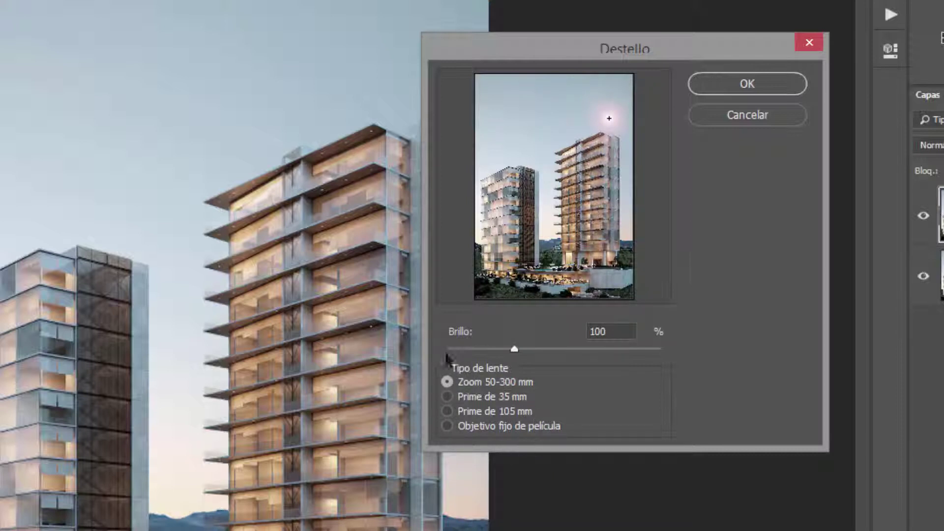
Step: Raise brightness to 146% and compare the Prime 105 mm, film, Prime 35 mm and Zoom lenses
{"action": "left_click", "coordinate": [582, 109]}
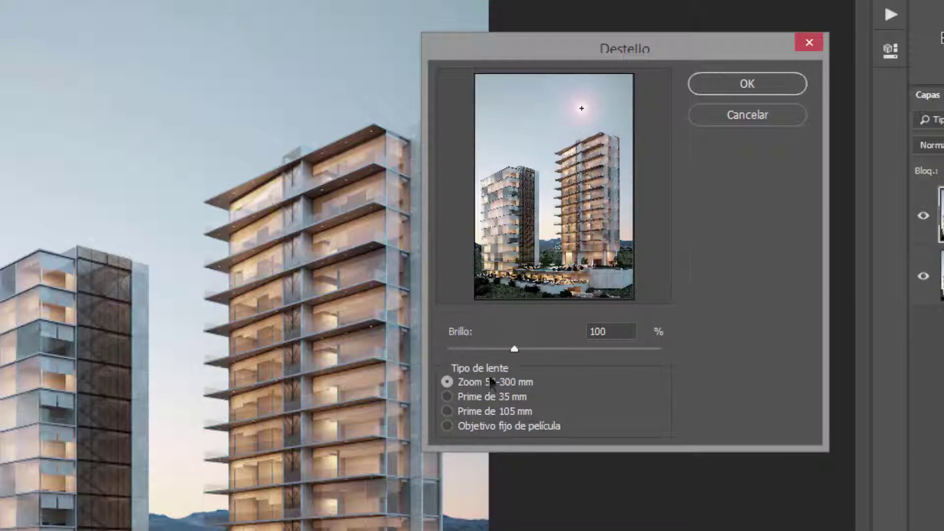
{"action": "mouse_move", "coordinate": [515, 348]}
{"action": "left_mouse_down"}
{"action": "mouse_move", "coordinate": [479, 352]}
{"action": "mouse_move", "coordinate": [547, 337]}
{"action": "left_mouse_up"}
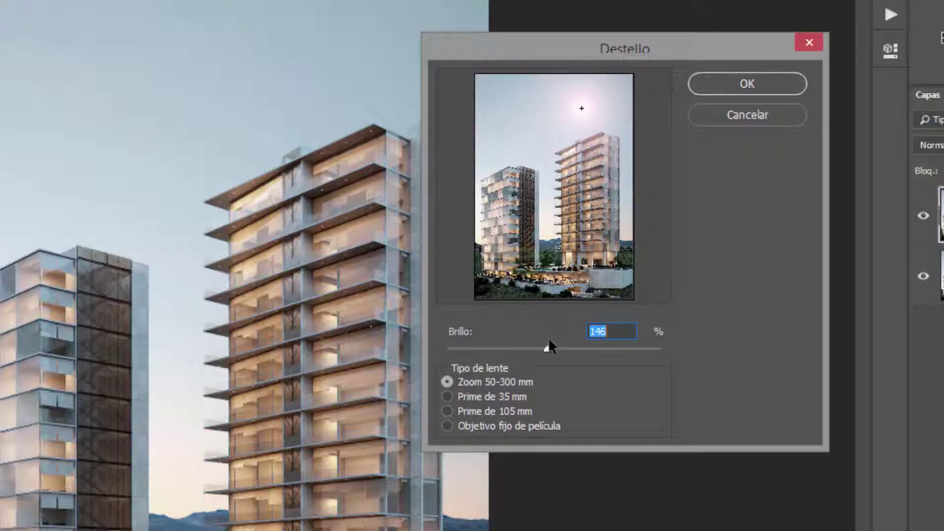
{"action": "left_click", "coordinate": [447, 412]}
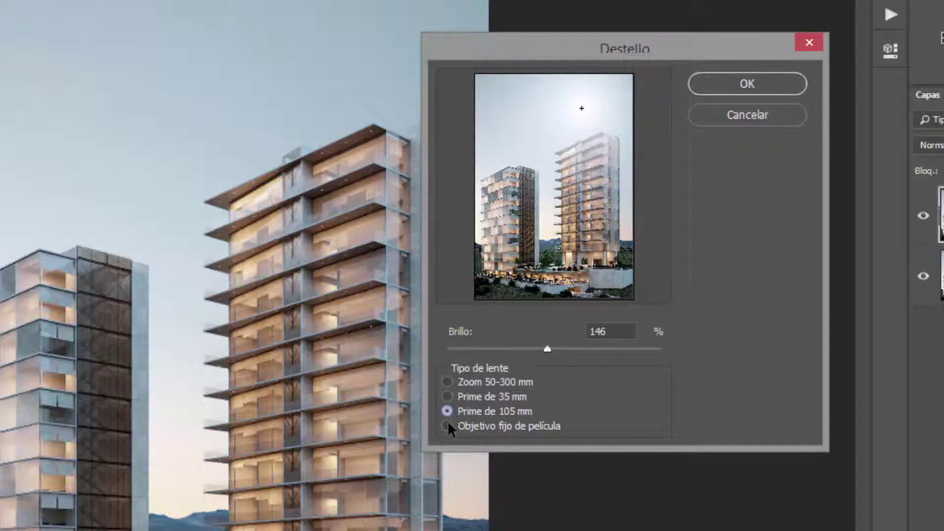
{"action": "left_click", "coordinate": [447, 425]}
{"action": "left_click", "coordinate": [447, 396]}
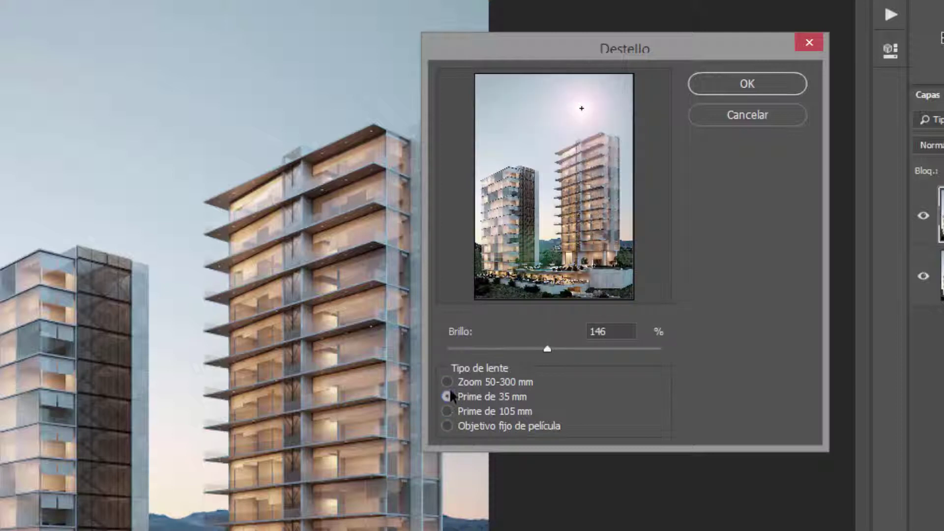
{"action": "left_click", "coordinate": [448, 381]}
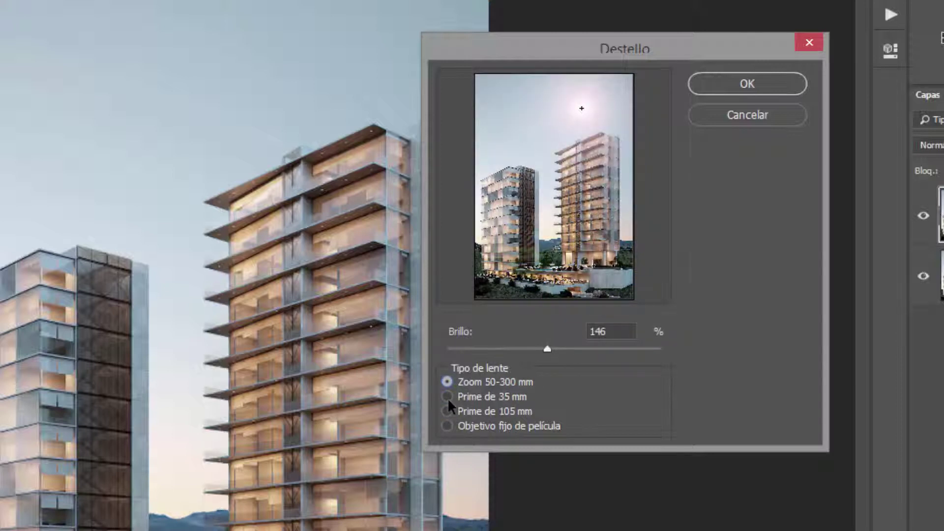
{"action": "left_click", "coordinate": [445, 397]}
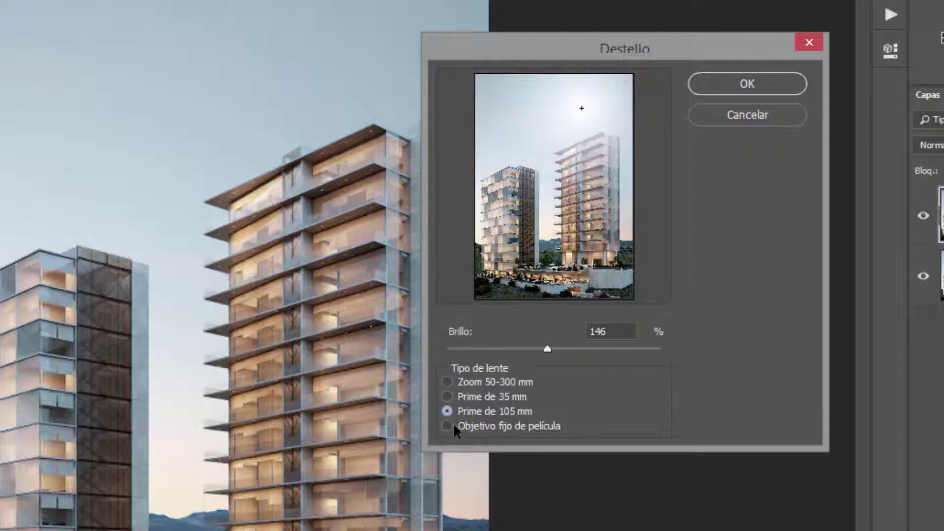
Step: Place the flare by the right tower's top, comparing Zoom 50-300 mm, Prime 105 mm and film lenses
{"action": "left_click", "coordinate": [610, 126]}
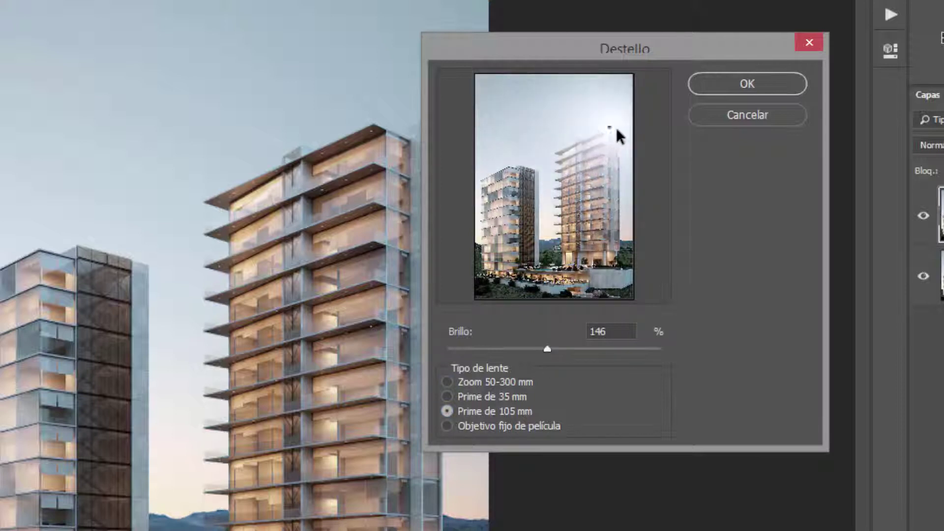
{"action": "left_click_drag", "start_coordinate": [615, 129], "coordinate": [616, 123]}
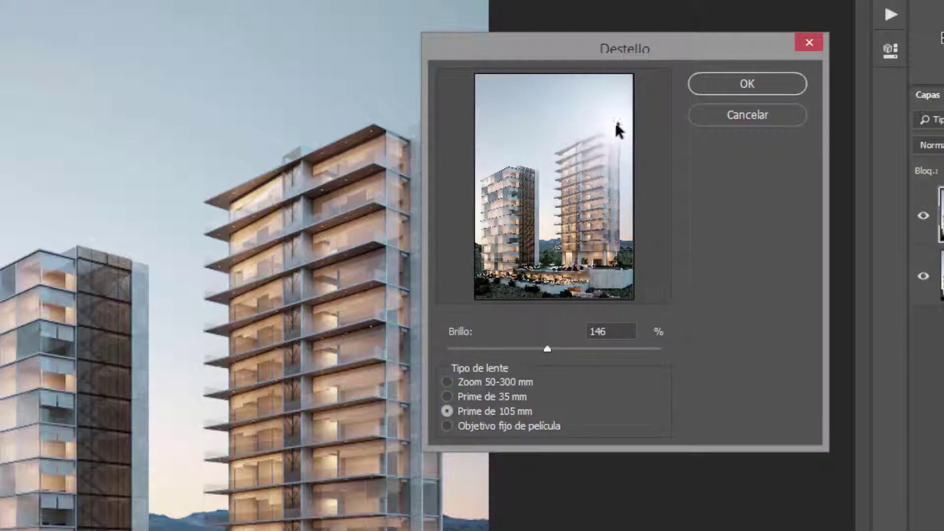
{"action": "left_click", "coordinate": [449, 381]}
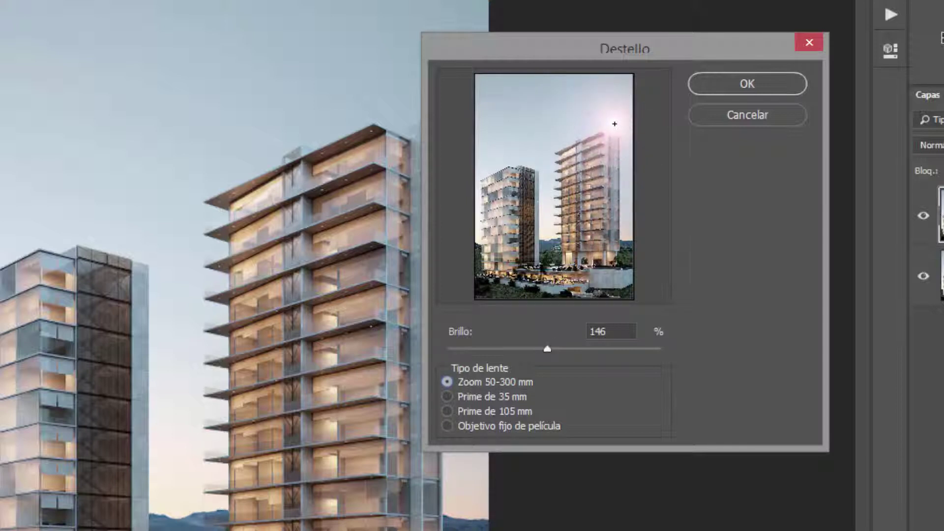
{"action": "left_click", "coordinate": [446, 411]}
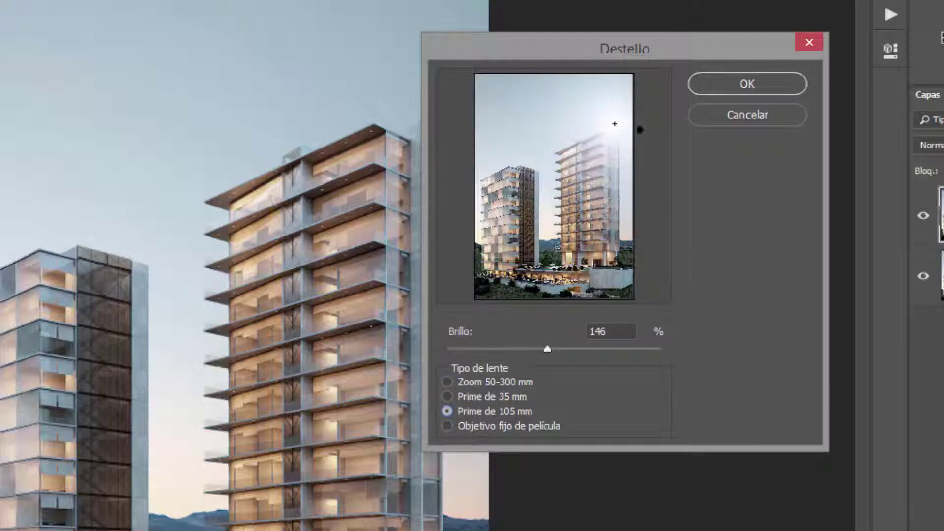
{"action": "left_click", "coordinate": [592, 113]}
{"action": "left_click", "coordinate": [602, 127]}
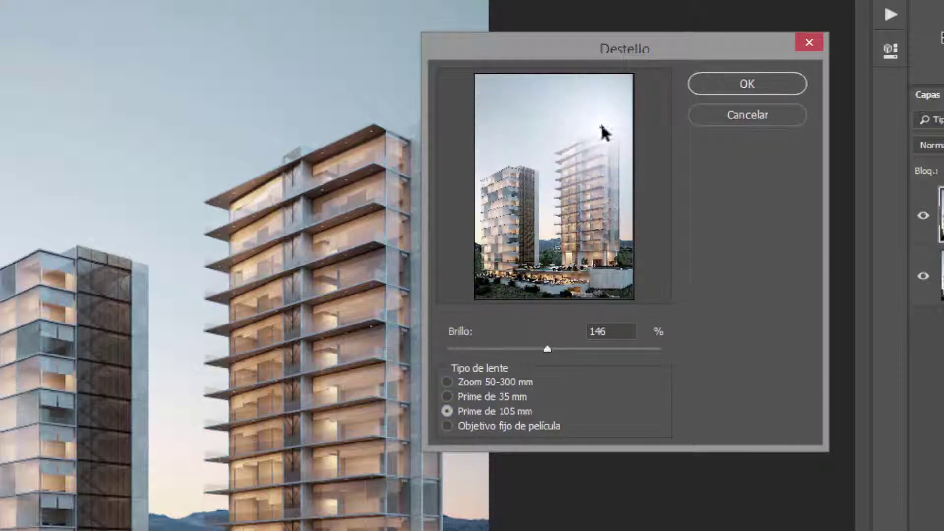
{"action": "left_click", "coordinate": [446, 426]}
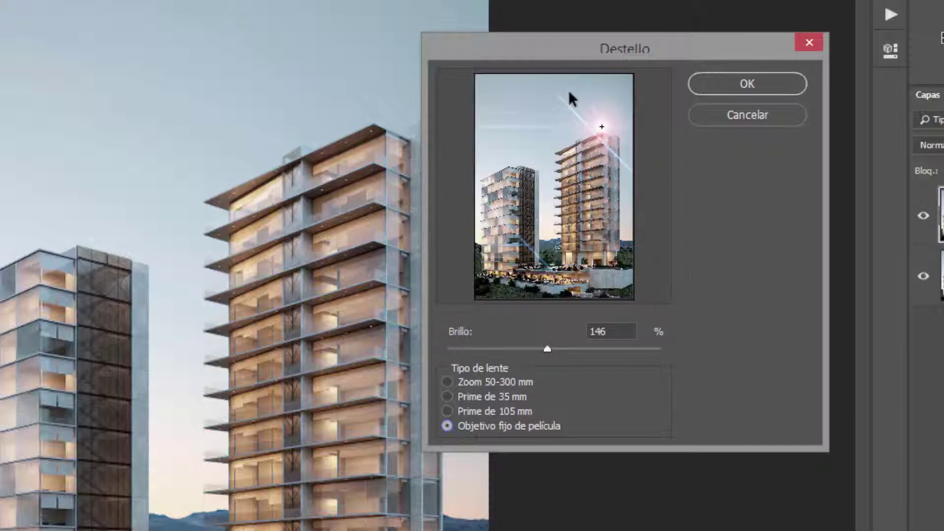
Step: Centre the flare between the towers with Zoom 50-300 mm at 120% brightness and apply it
{"action": "mouse_move", "coordinate": [579, 122]}
{"action": "left_mouse_down"}
{"action": "mouse_move", "coordinate": [547, 196]}
{"action": "mouse_move", "coordinate": [597, 131]}
{"action": "mouse_move", "coordinate": [545, 149]}
{"action": "mouse_move", "coordinate": [544, 162]}
{"action": "mouse_move", "coordinate": [559, 145]}
{"action": "left_mouse_up"}
{"action": "left_click", "coordinate": [447, 379]}
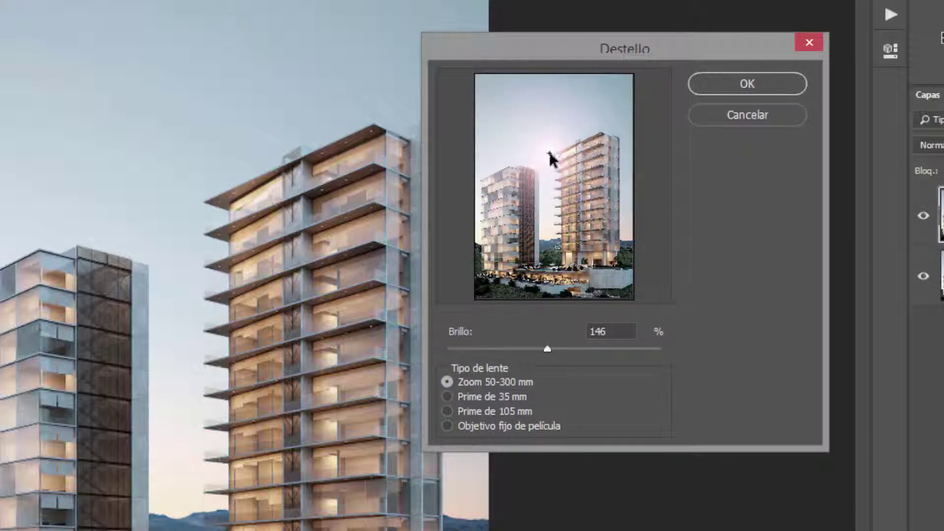
{"action": "left_click_drag", "start_coordinate": [547, 349], "coordinate": [528, 350]}
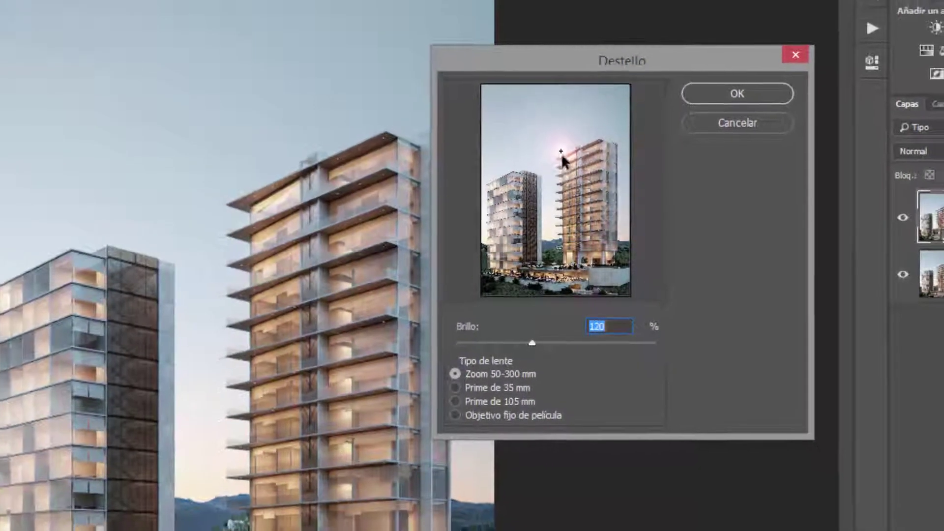
{"action": "left_click_drag", "start_coordinate": [559, 147], "coordinate": [555, 159]}
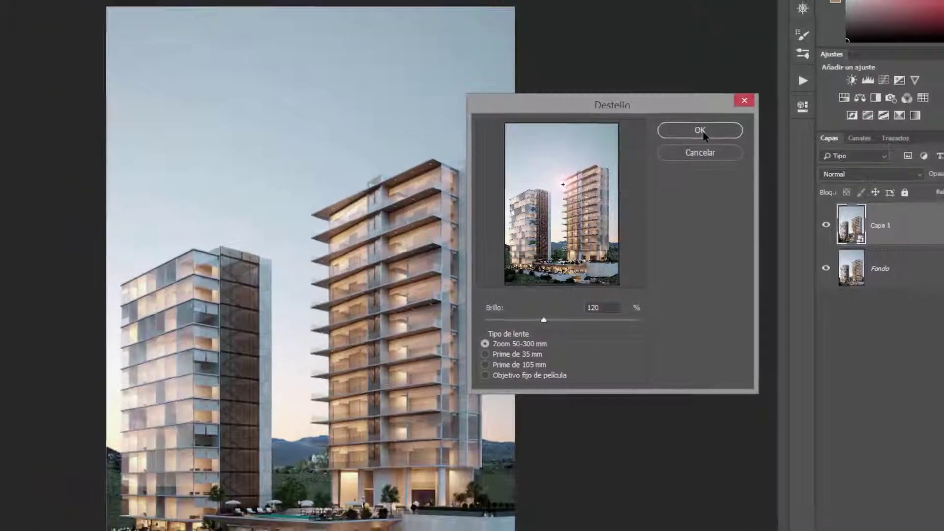
{"action": "left_click", "coordinate": [728, 102]}
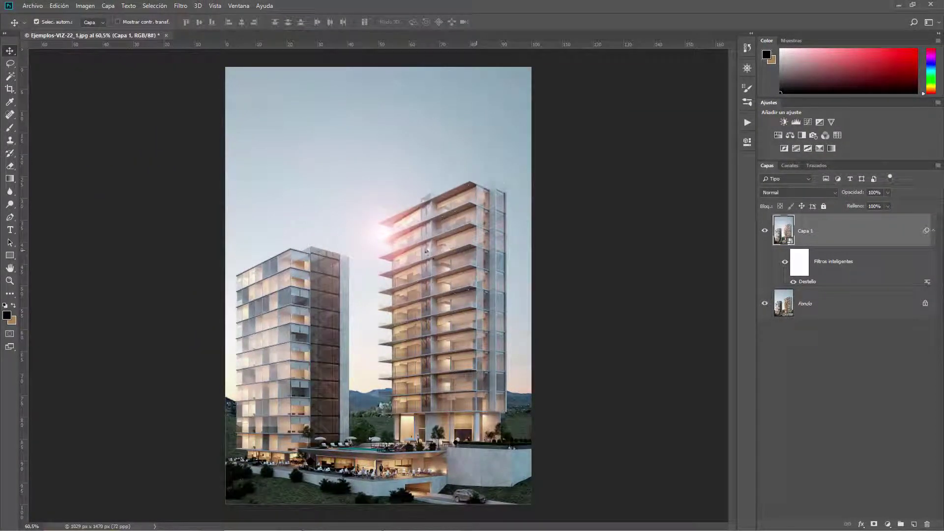
Step: Toggle Capa 1's visibility to compare the render with and without the flare
{"action": "left_click", "coordinate": [765, 230]}
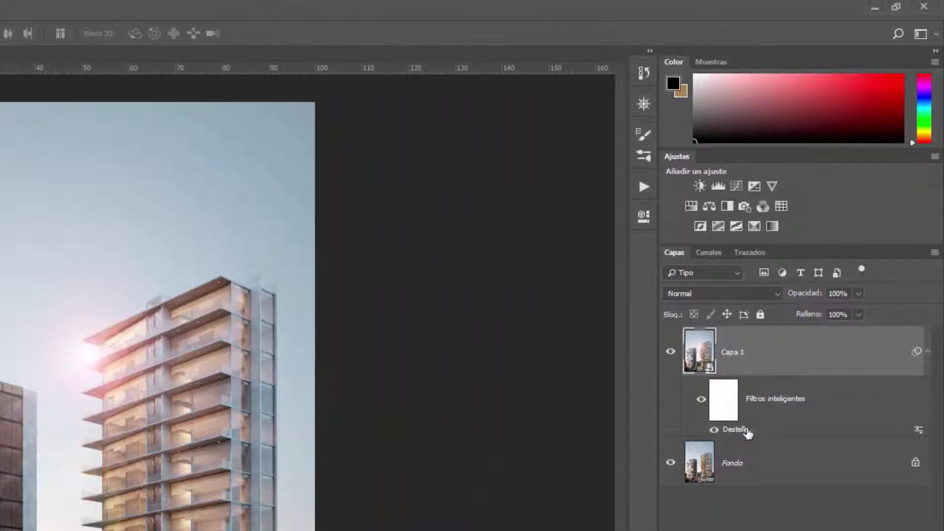
Step: Reopen Destello, set brightness to 111 with the Prime 105 mm lens, reposition the centre and apply
{"action": "double_click", "coordinate": [739, 429]}
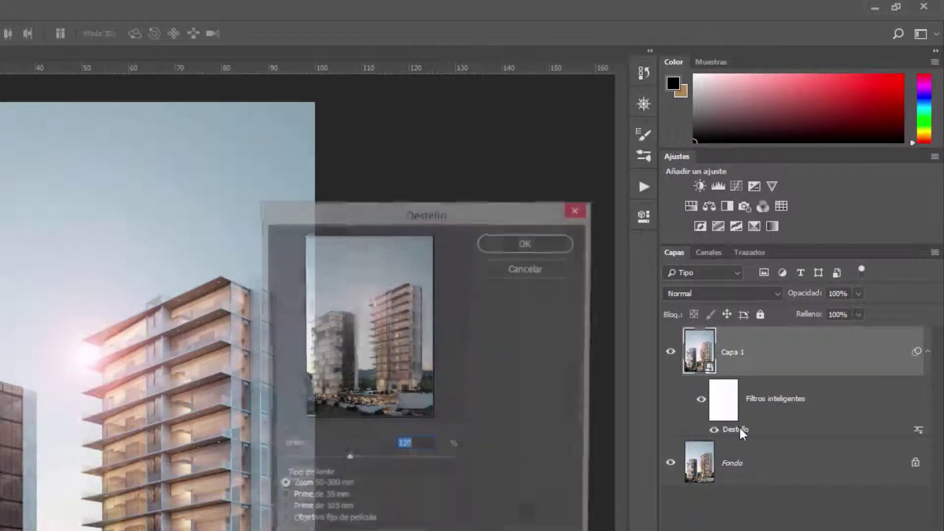
{"action": "mouse_move", "coordinate": [432, 284]}
{"action": "left_mouse_down"}
{"action": "mouse_move", "coordinate": [424, 296]}
{"action": "mouse_move", "coordinate": [405, 275]}
{"action": "mouse_move", "coordinate": [387, 291]}
{"action": "left_mouse_up"}
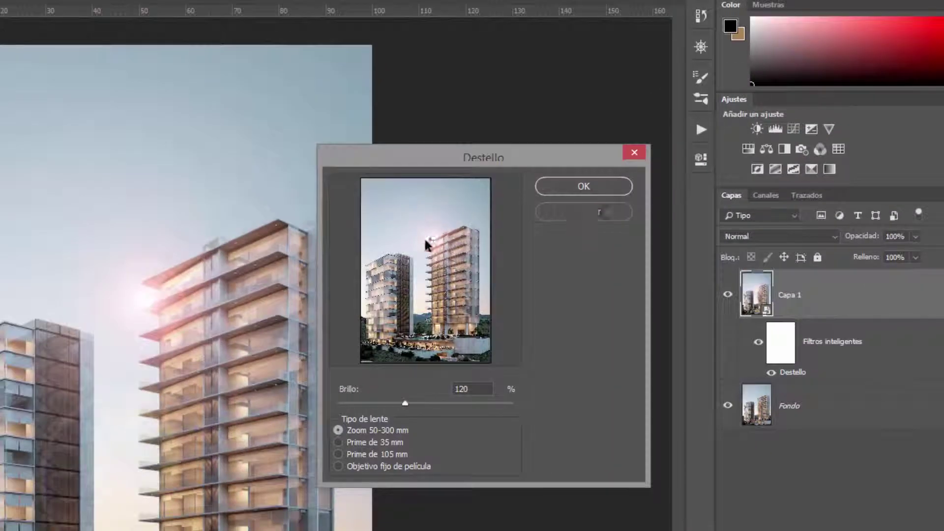
{"action": "left_click_drag", "start_coordinate": [436, 239], "coordinate": [431, 251]}
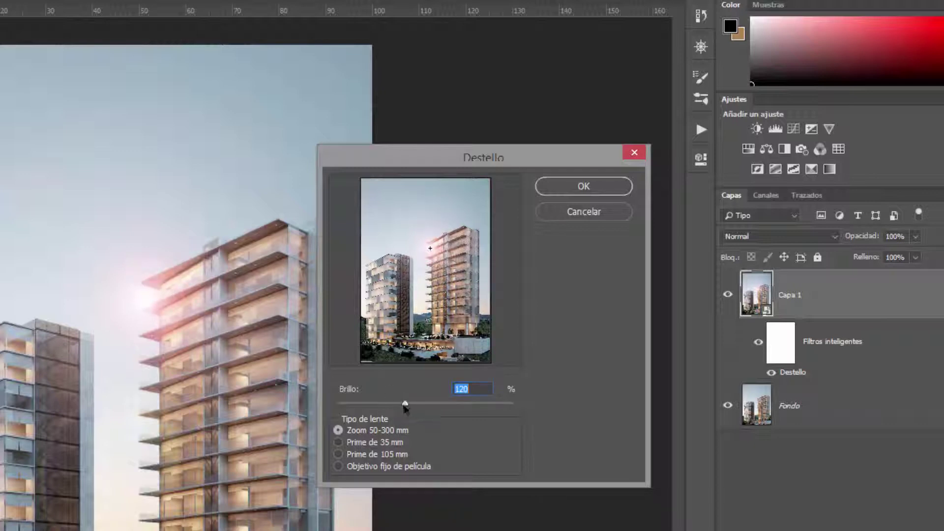
{"action": "left_click_drag", "start_coordinate": [404, 405], "coordinate": [397, 403]}
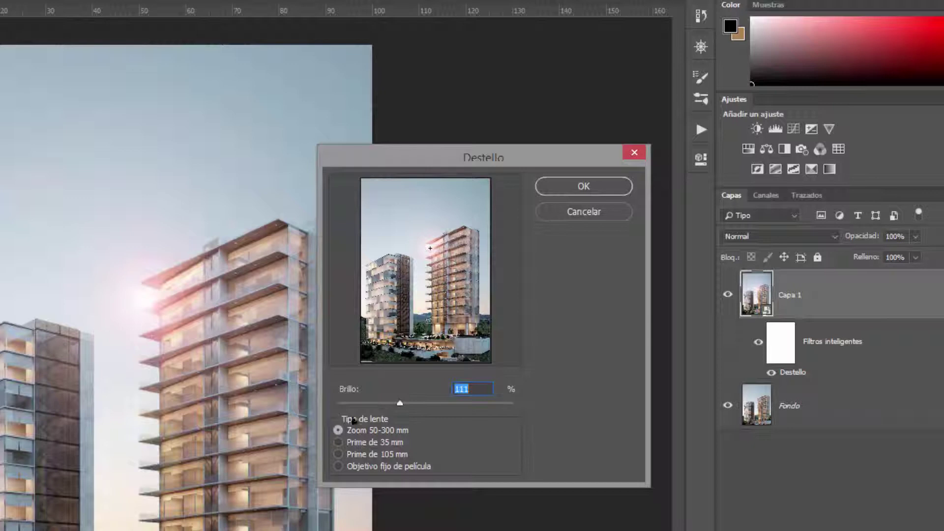
{"action": "left_click", "coordinate": [339, 455]}
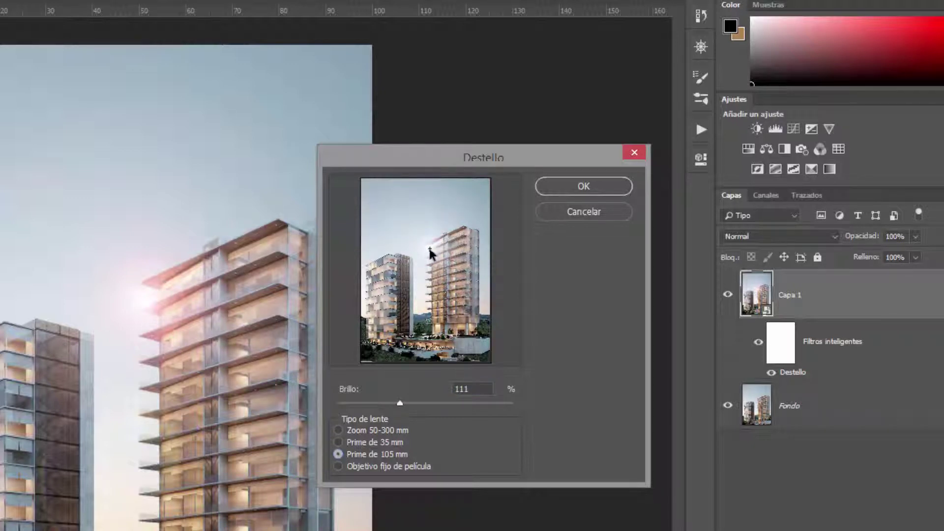
{"action": "left_click_drag", "start_coordinate": [429, 251], "coordinate": [428, 250]}
{"action": "left_click", "coordinate": [561, 190]}
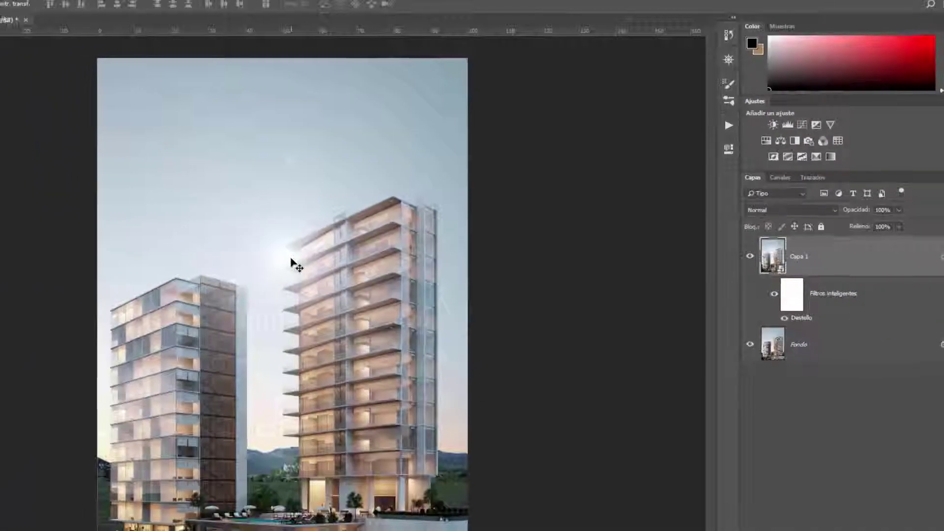
Step: Reopen Destello, test the 35 mm prime, return to 105 mm, and set the centre on the tower corner
{"action": "double_click", "coordinate": [807, 282]}
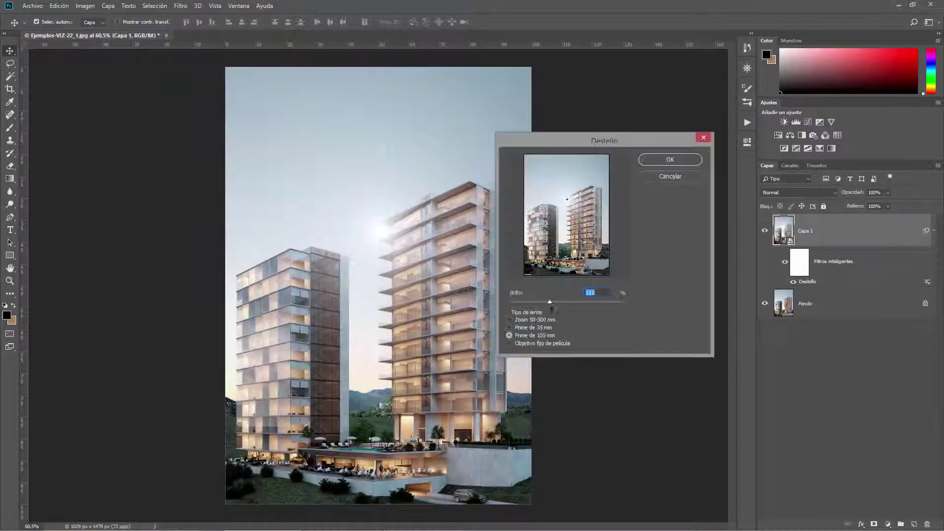
{"action": "left_click", "coordinate": [509, 327]}
{"action": "left_click", "coordinate": [602, 189]}
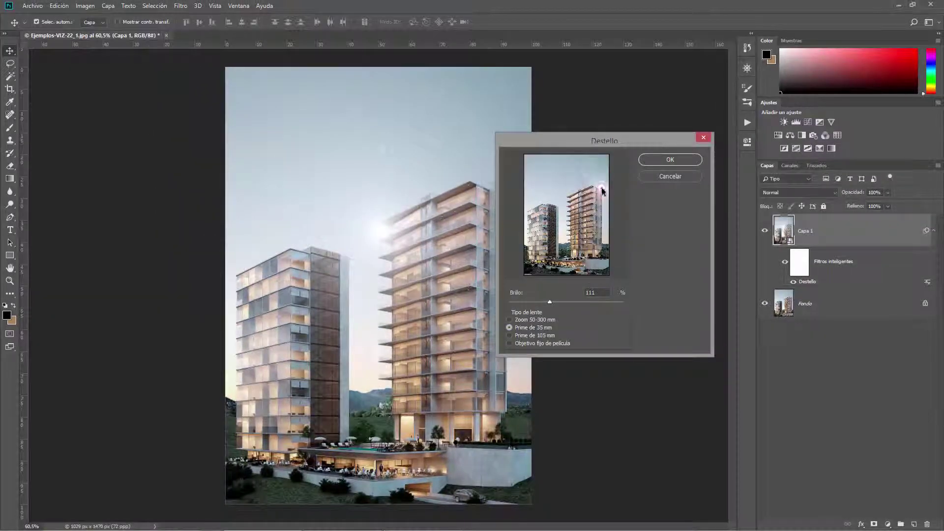
{"action": "left_click", "coordinate": [511, 335]}
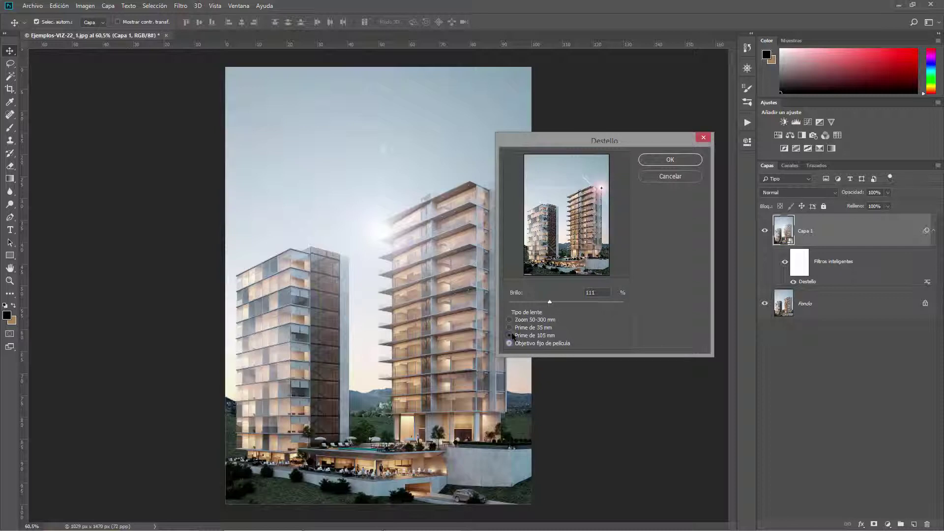
{"action": "left_click_drag", "start_coordinate": [606, 182], "coordinate": [603, 188]}
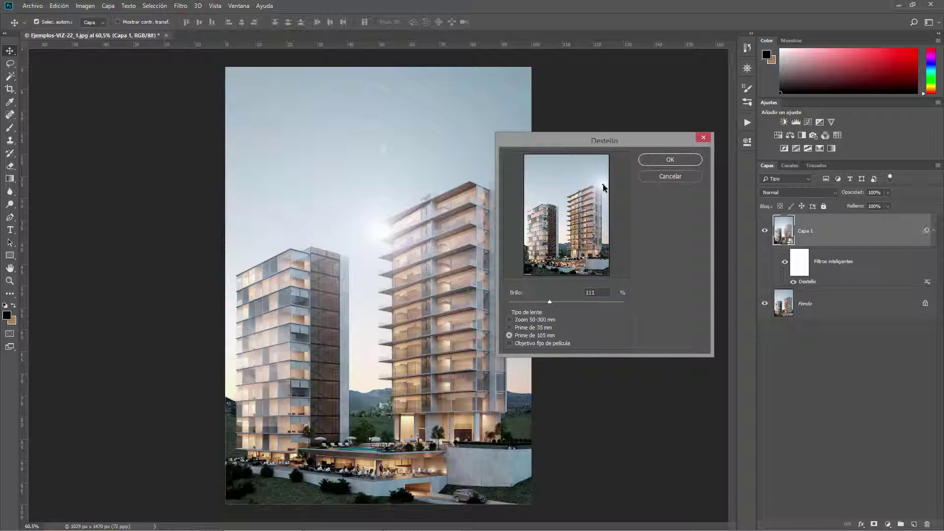
{"action": "left_click", "coordinate": [671, 160]}
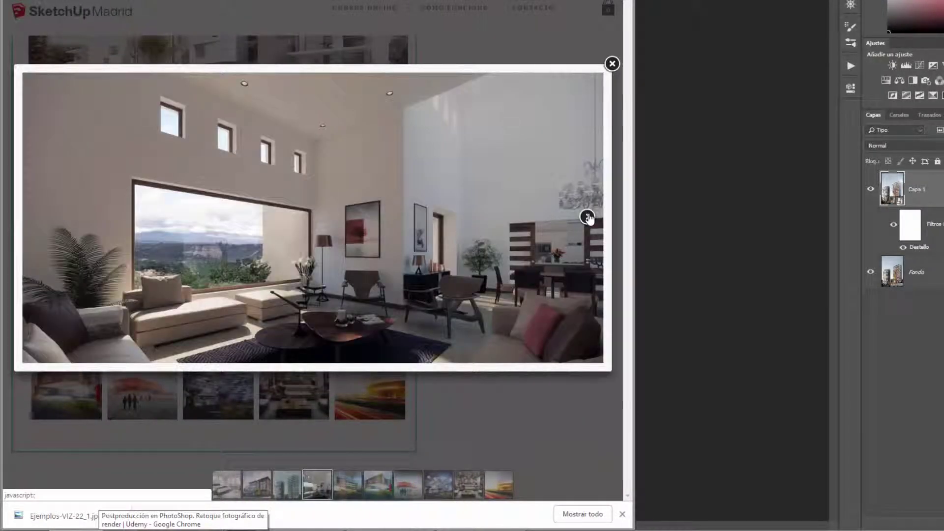
Step: Browse the gallery to the bedroom render and save it as Ejemplos-VIZ-31.jpg
{"action": "left_click", "coordinate": [589, 219]}
{"action": "left_click", "coordinate": [39, 215]}
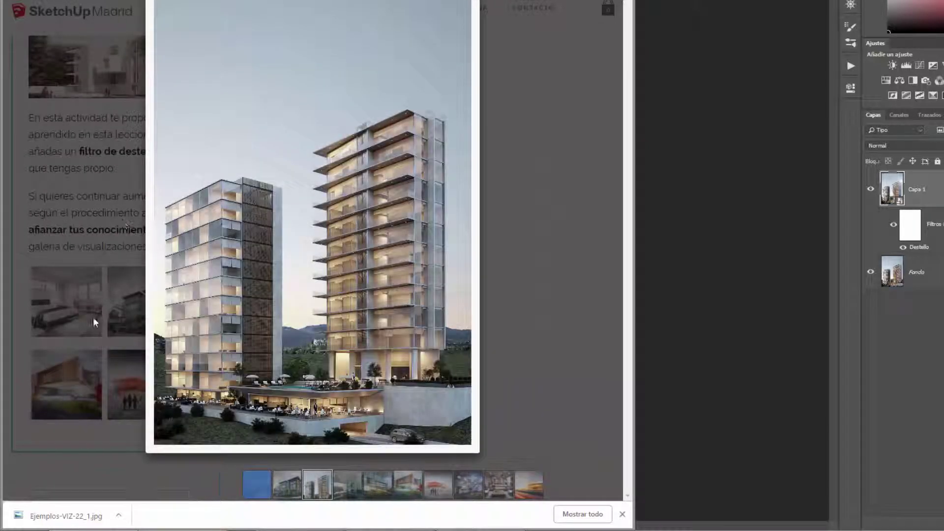
{"action": "left_click", "coordinate": [81, 299]}
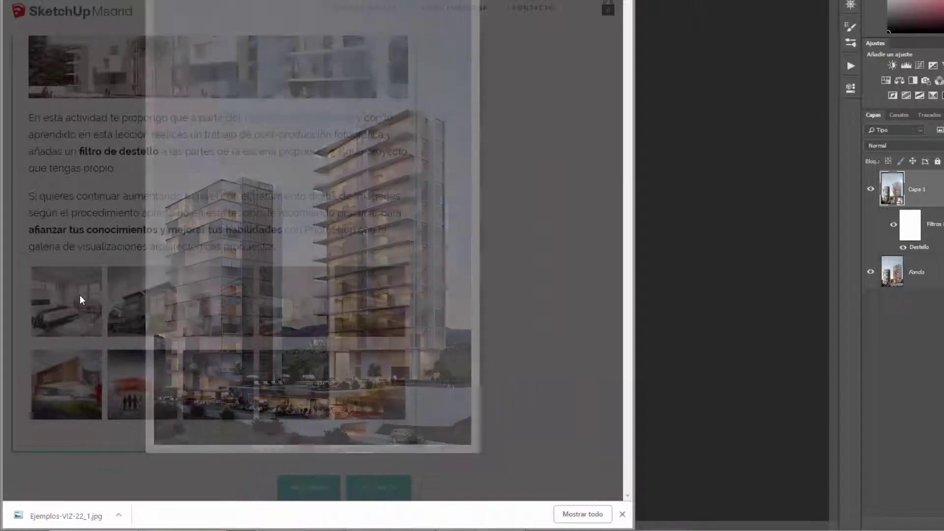
{"action": "left_click", "coordinate": [81, 300]}
{"action": "right_click", "coordinate": [295, 196]}
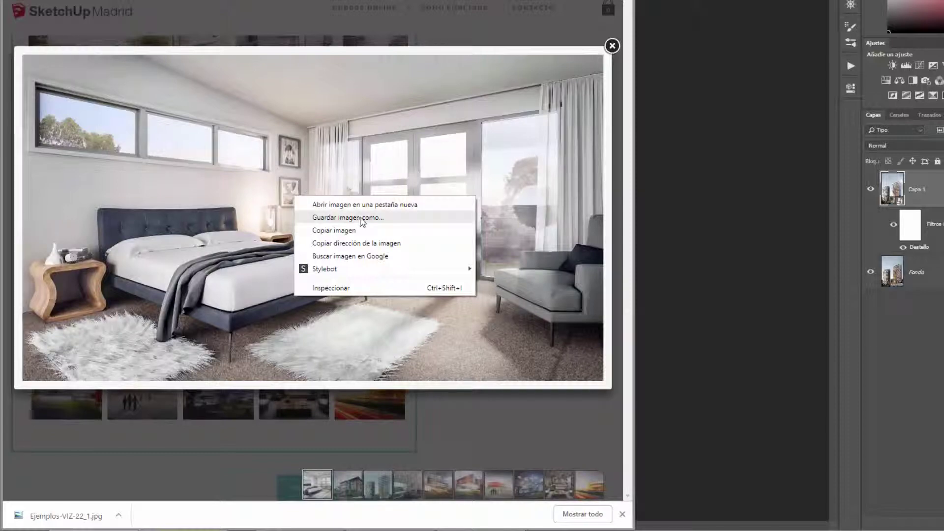
{"action": "left_click", "coordinate": [363, 217]}
{"action": "left_click", "coordinate": [636, 400]}
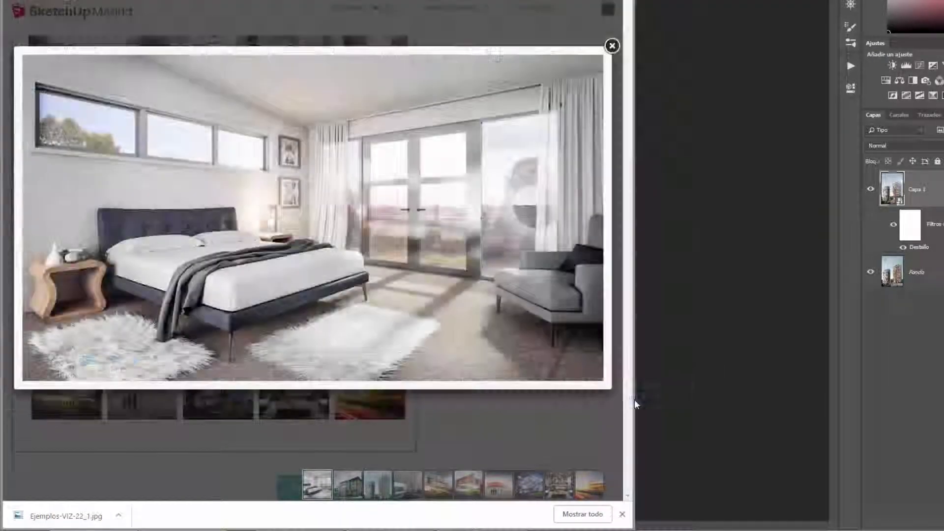
Step: Open the saved Ejemplos-VIZ-31.jpg from the desktop in Photoshop
{"action": "key", "text": "super+d"}
{"action": "left_click", "coordinate": [30, 69]}
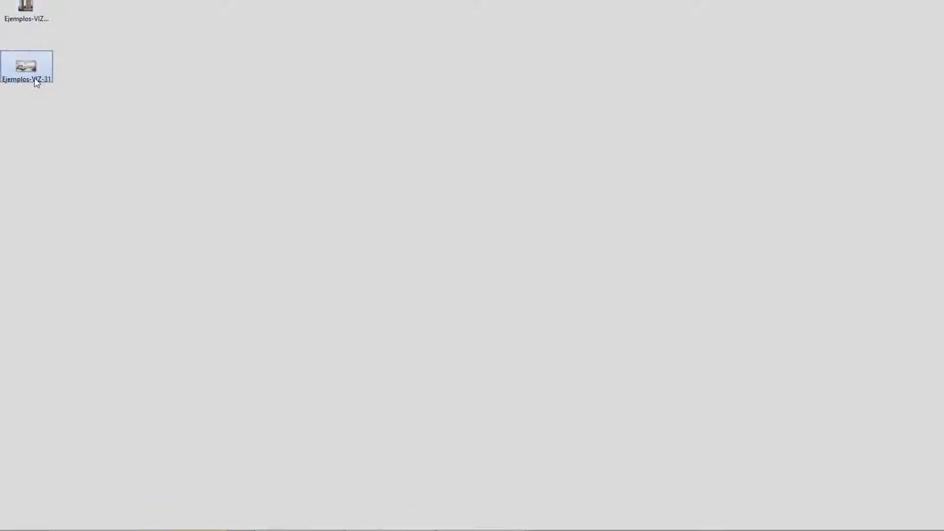
{"action": "right_click", "coordinate": [37, 84]}
{"action": "left_click", "coordinate": [296, 255]}
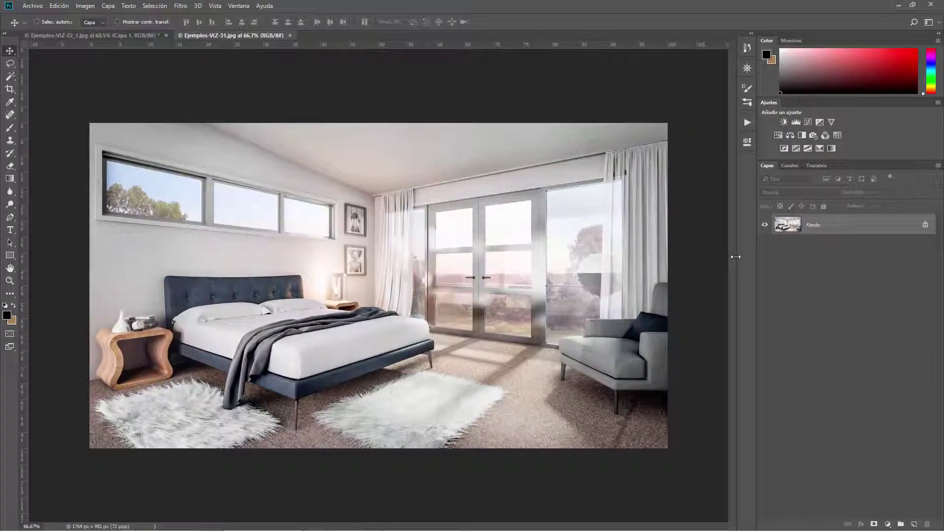
Step: Duplicate the bedroom render to Capa 1 and convert it to a smart object
{"action": "key", "text": "ctrl+j"}
{"action": "right_click", "coordinate": [815, 235]}
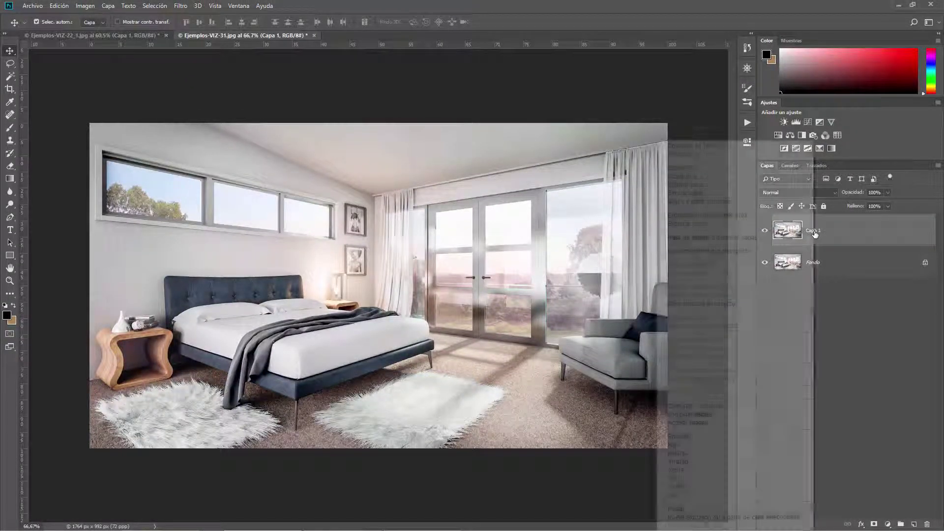
{"action": "left_click", "coordinate": [698, 251]}
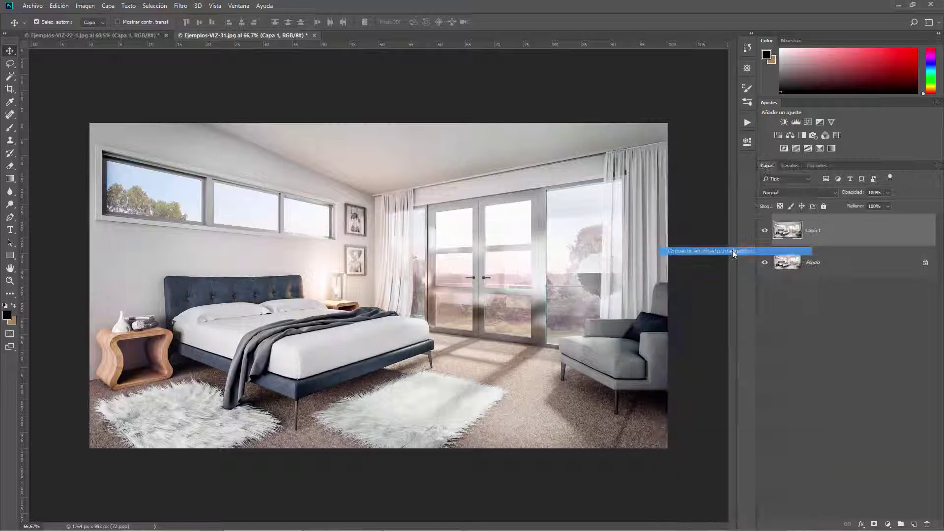
Step: Apply a Zoom 50-300 mm Destello flare by the windows at about 76 brightness, then compare before and after
{"action": "left_click", "coordinate": [180, 6]}
{"action": "mouse_move", "coordinate": [221, 164]}
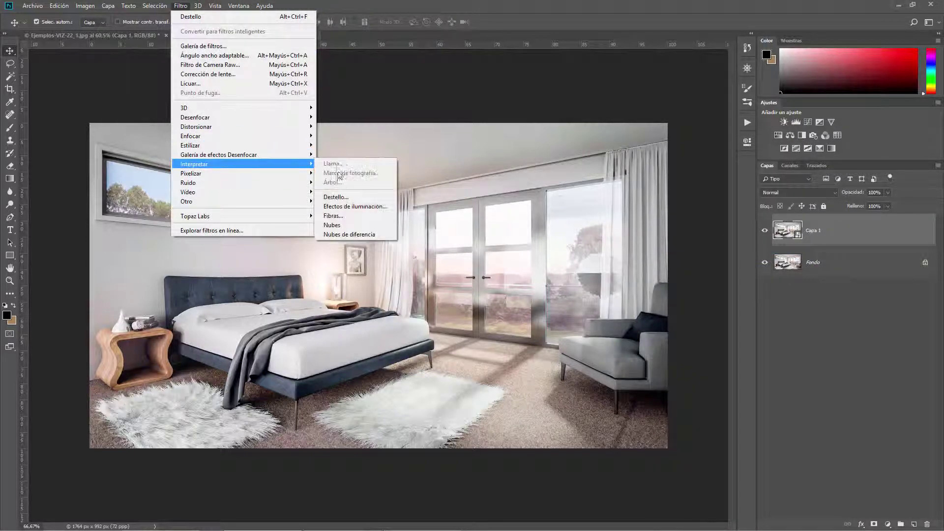
{"action": "left_click", "coordinate": [336, 197]}
{"action": "left_click", "coordinate": [580, 202]}
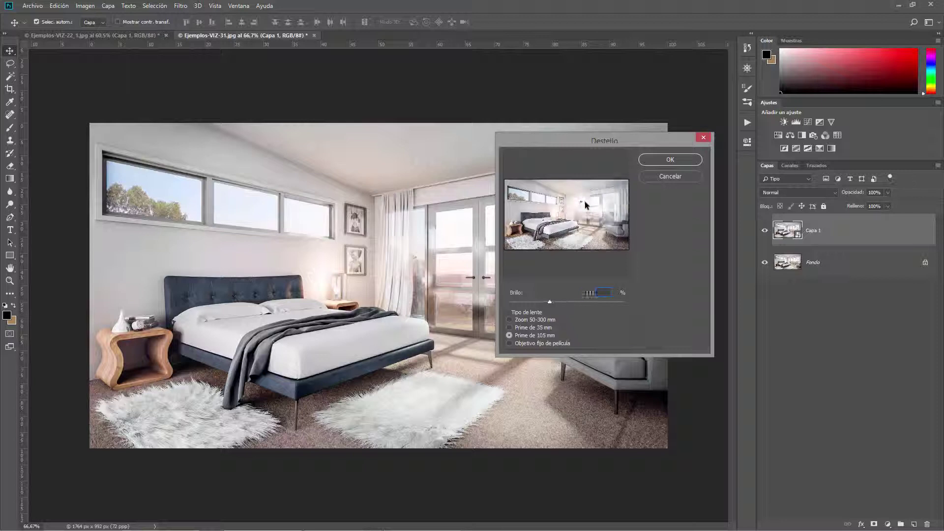
{"action": "left_click", "coordinate": [593, 202]}
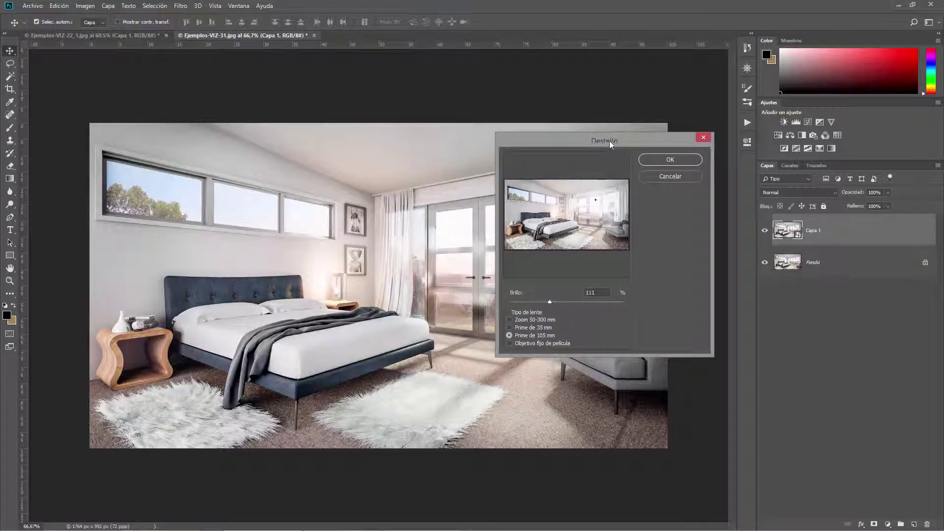
{"action": "left_click_drag", "start_coordinate": [610, 143], "coordinate": [705, 108]}
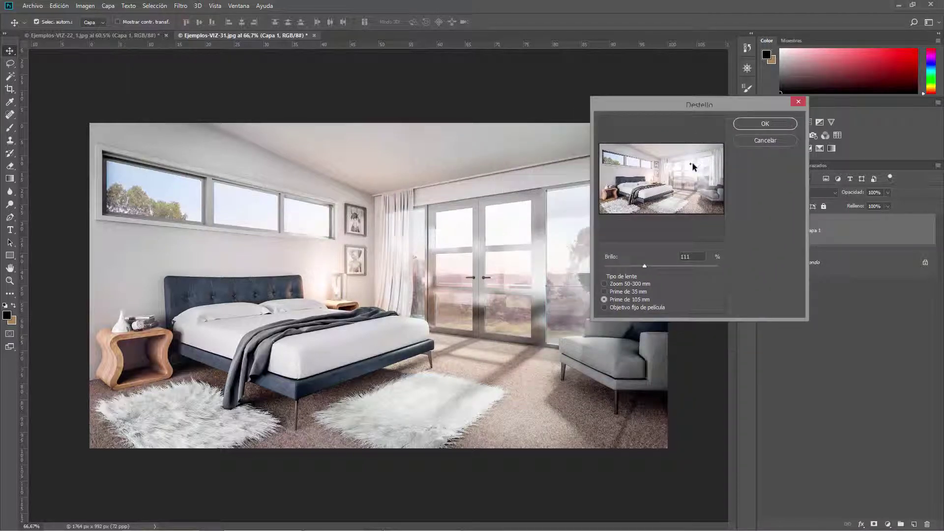
{"action": "left_click", "coordinate": [617, 286]}
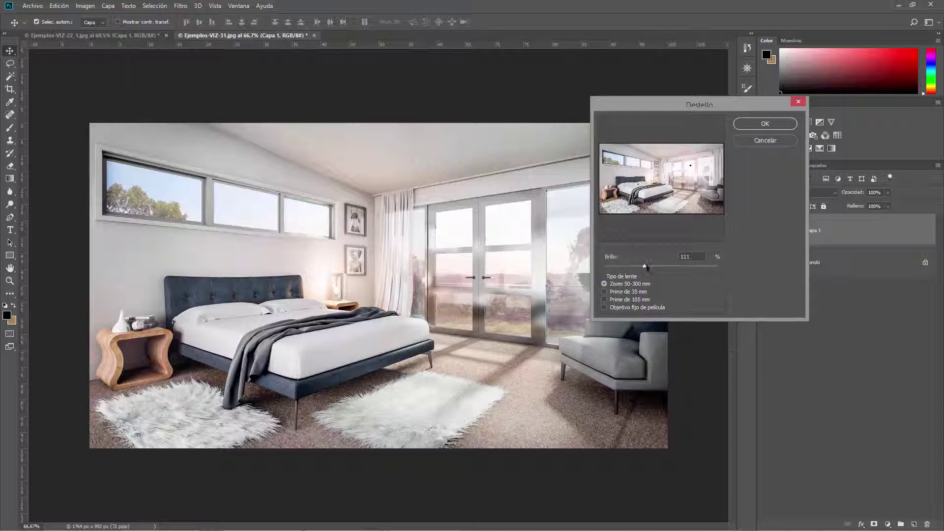
{"action": "left_click_drag", "start_coordinate": [651, 266], "coordinate": [635, 265]}
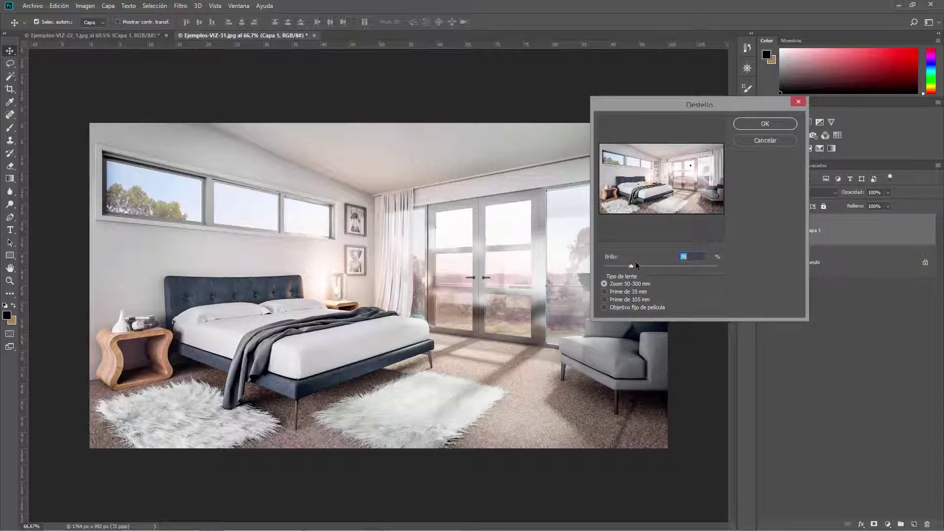
{"action": "left_click", "coordinate": [762, 124]}
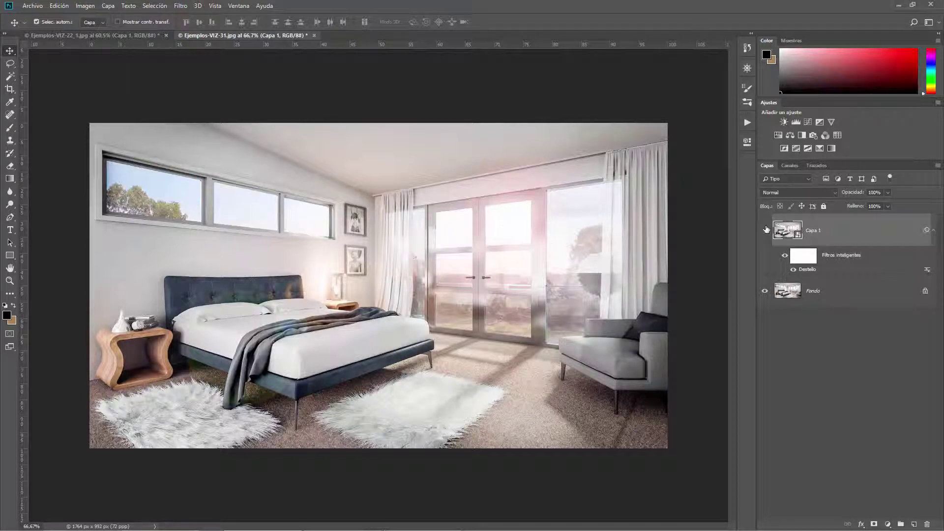
{"action": "left_click", "coordinate": [766, 230]}
{"action": "scroll", "coordinate": [379, 290], "scroll_direction": "up", "scroll_amount": 1}
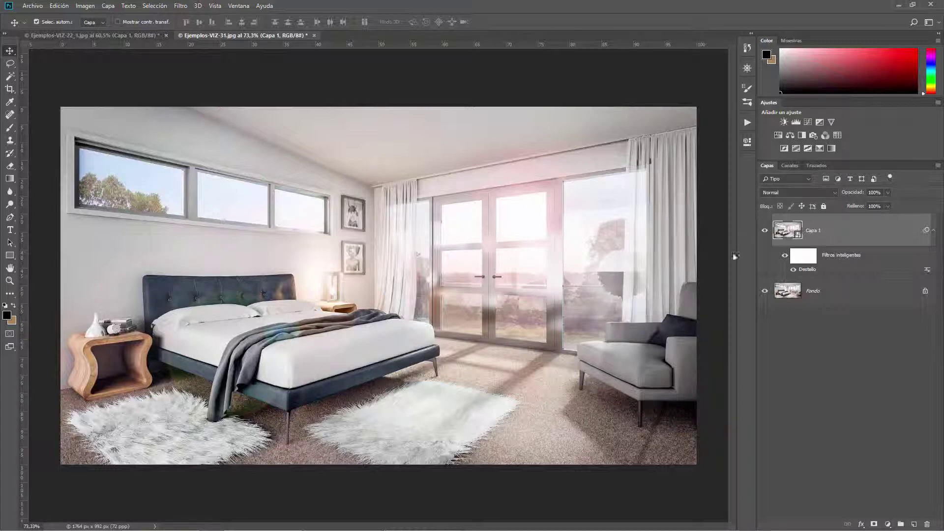
Step: Save the brick building render from the course gallery as Ejemplo-17.jpg and open it in Photoshop
{"action": "left_click", "coordinate": [145, 35]}
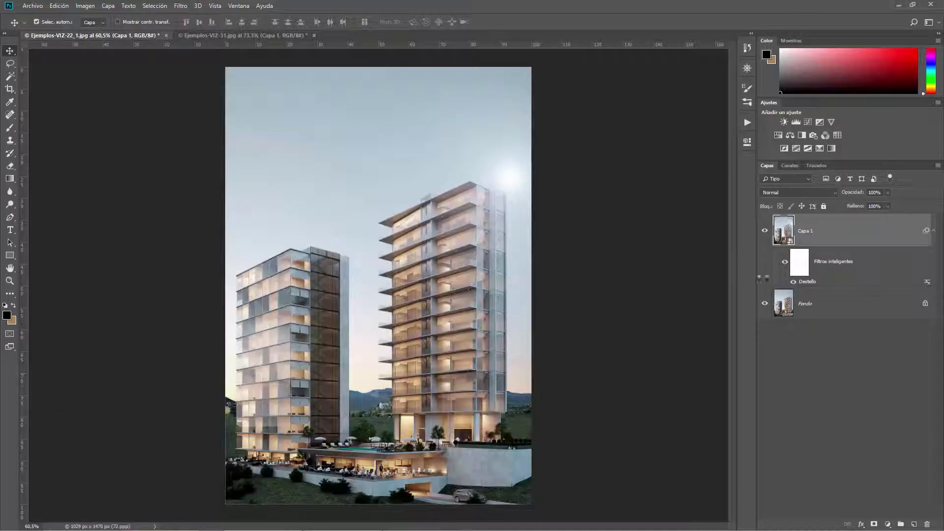
{"action": "left_click", "coordinate": [765, 231]}
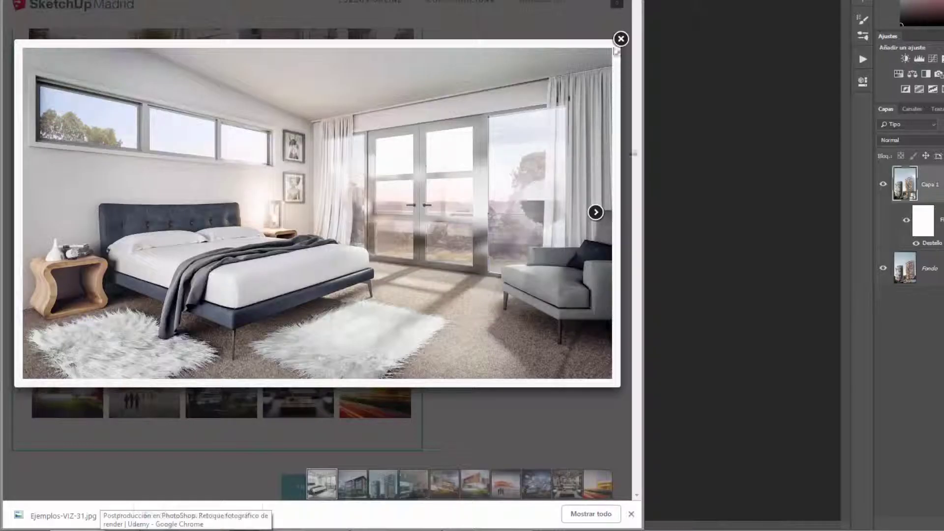
{"action": "left_click", "coordinate": [621, 39]}
{"action": "left_click", "coordinate": [137, 299]}
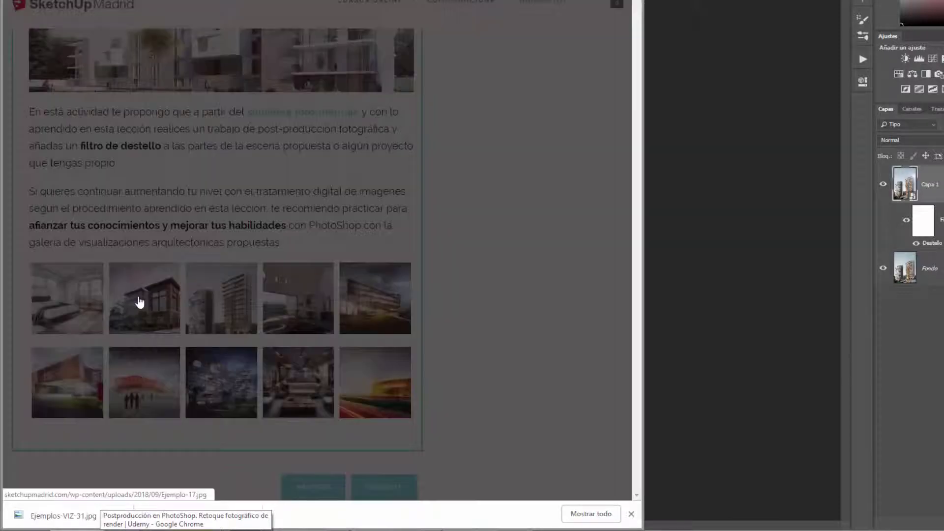
{"action": "right_click", "coordinate": [428, 207]}
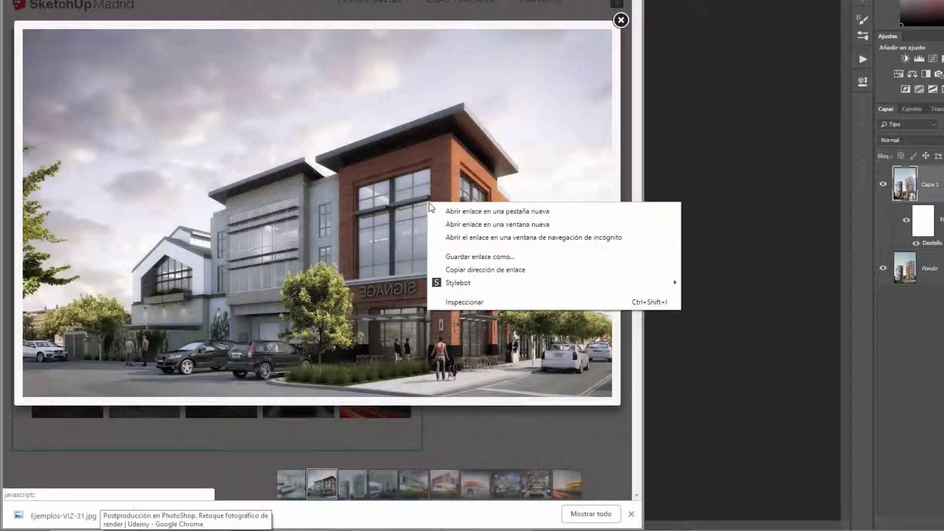
{"action": "left_click", "coordinate": [467, 255]}
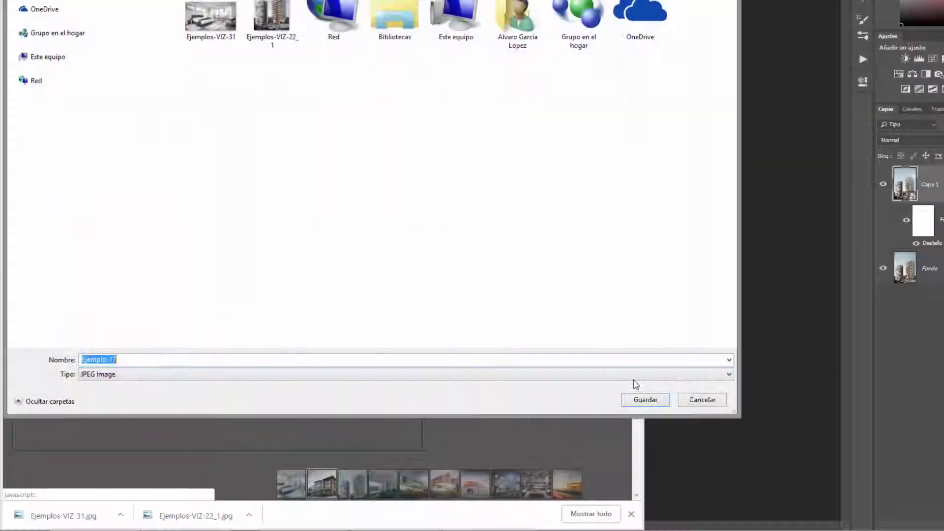
{"action": "right_click", "coordinate": [27, 128]}
{"action": "mouse_move", "coordinate": [60, 298]}
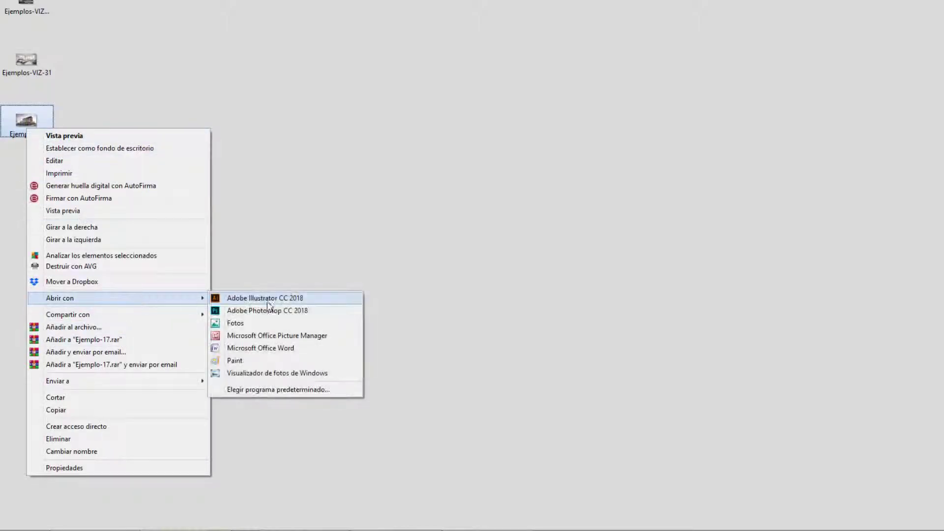
{"action": "left_click", "coordinate": [271, 309]}
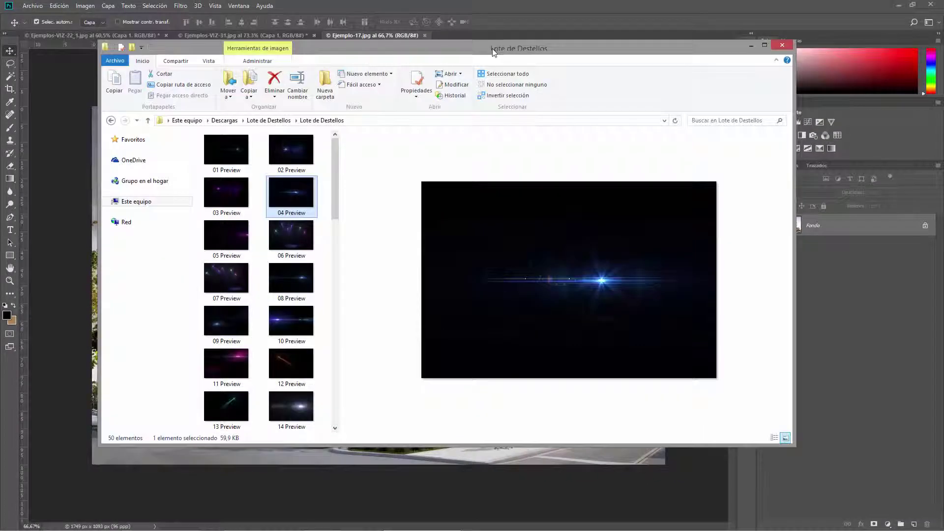
Step: Compare the 17, 08 and 31 flare previews, then drag 31 Preview onto the brick render
{"action": "left_click_drag", "start_coordinate": [493, 52], "coordinate": [738, 64]}
{"action": "mouse_move", "coordinate": [580, 185]}
{"action": "left_mouse_down"}
{"action": "mouse_move", "coordinate": [577, 259]}
{"action": "mouse_move", "coordinate": [576, 214]}
{"action": "left_mouse_up"}
{"action": "left_click", "coordinate": [471, 221]}
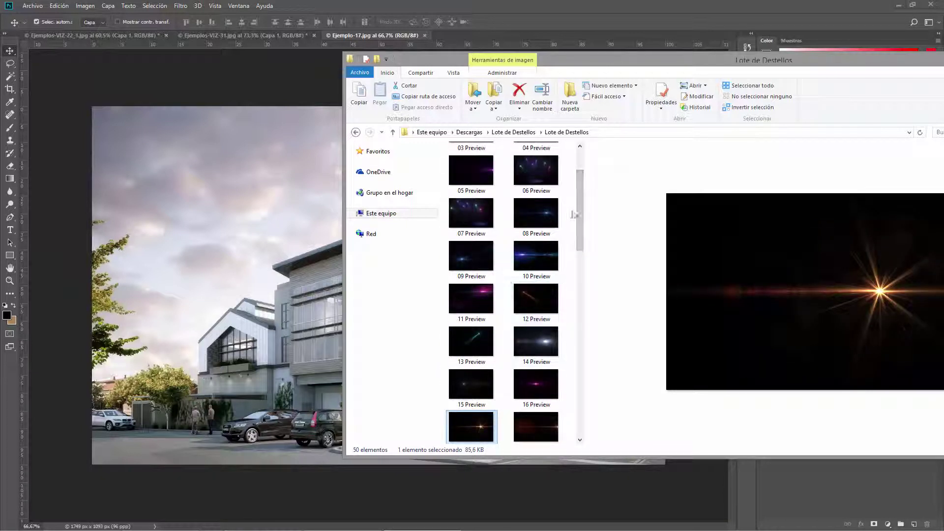
{"action": "left_click", "coordinate": [541, 211]}
{"action": "mouse_move", "coordinate": [578, 211]}
{"action": "left_mouse_down"}
{"action": "mouse_move", "coordinate": [577, 180]}
{"action": "mouse_move", "coordinate": [576, 401]}
{"action": "mouse_move", "coordinate": [577, 315]}
{"action": "left_mouse_up"}
{"action": "left_click", "coordinate": [471, 363]}
{"action": "left_click_drag", "start_coordinate": [594, 65], "coordinate": [428, 65]}
{"action": "left_click_drag", "start_coordinate": [314, 358], "coordinate": [161, 349]}
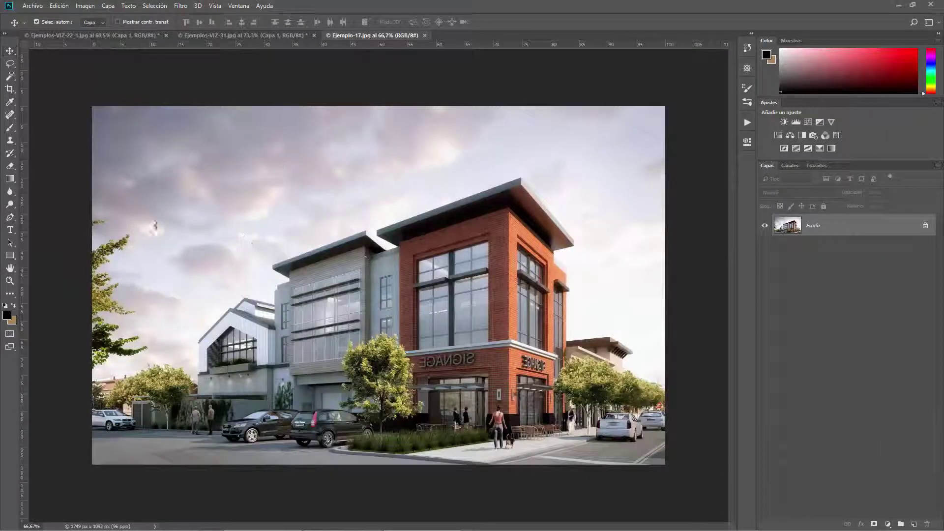
{"action": "left_click_drag", "start_coordinate": [155, 226], "coordinate": [323, 169]}
Step: Commit the 31 Preview flare and scale it up over the sky and upper-left building
{"action": "left_click_drag", "start_coordinate": [397, 295], "coordinate": [297, 240]}
{"action": "key", "text": "Return"}
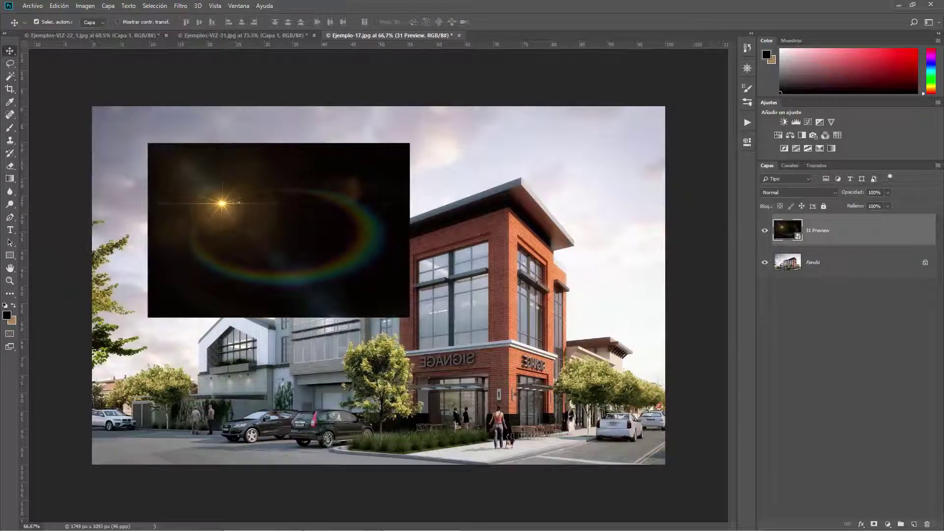
{"action": "left_click", "coordinate": [117, 22]}
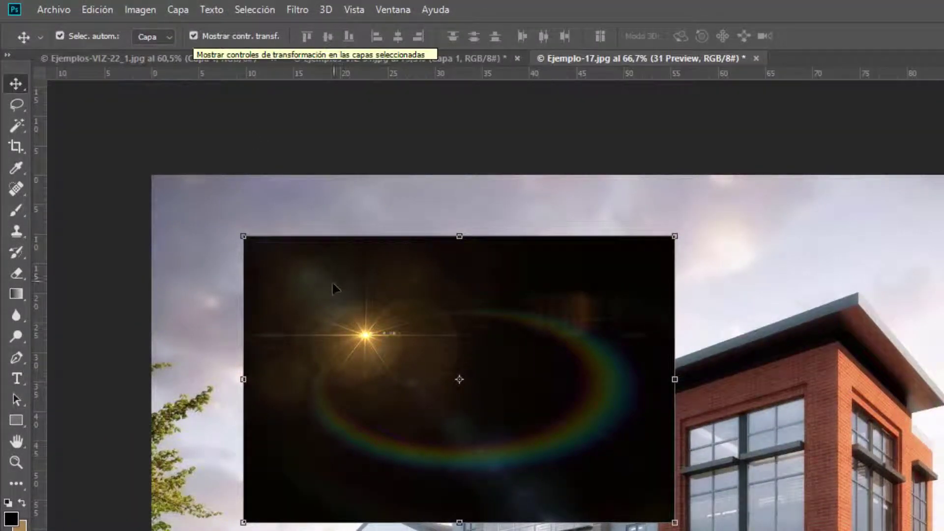
{"action": "left_click_drag", "start_coordinate": [243, 236], "coordinate": [167, 179]}
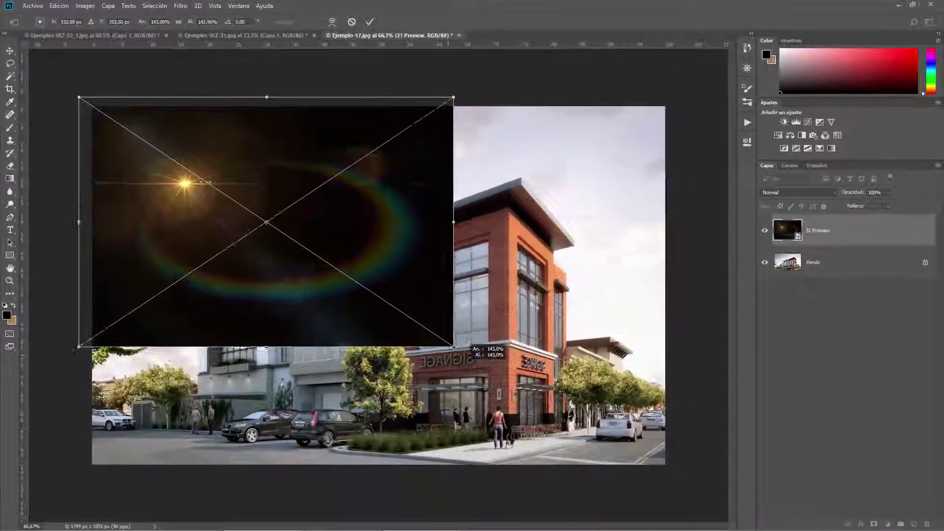
{"action": "left_click_drag", "start_coordinate": [431, 330], "coordinate": [505, 382]}
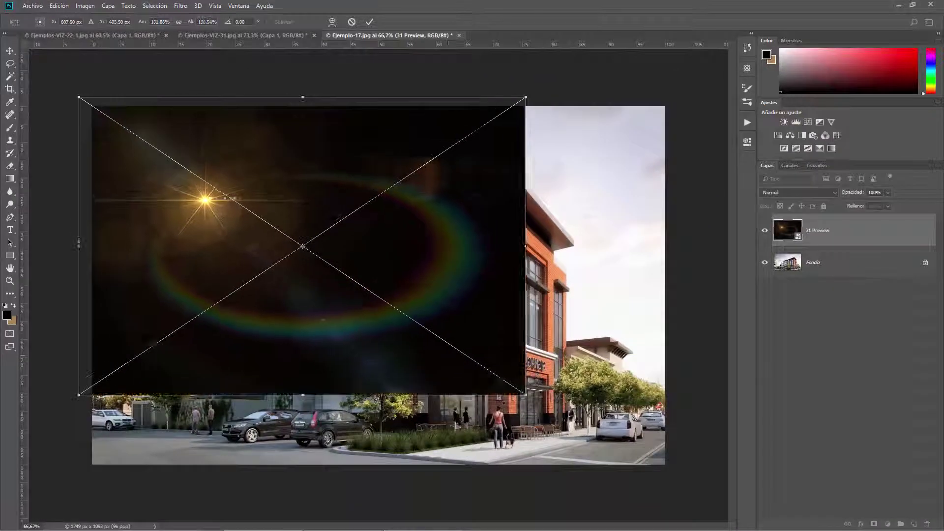
{"action": "left_click_drag", "start_coordinate": [406, 261], "coordinate": [396, 249]}
{"action": "key", "text": "Return"}
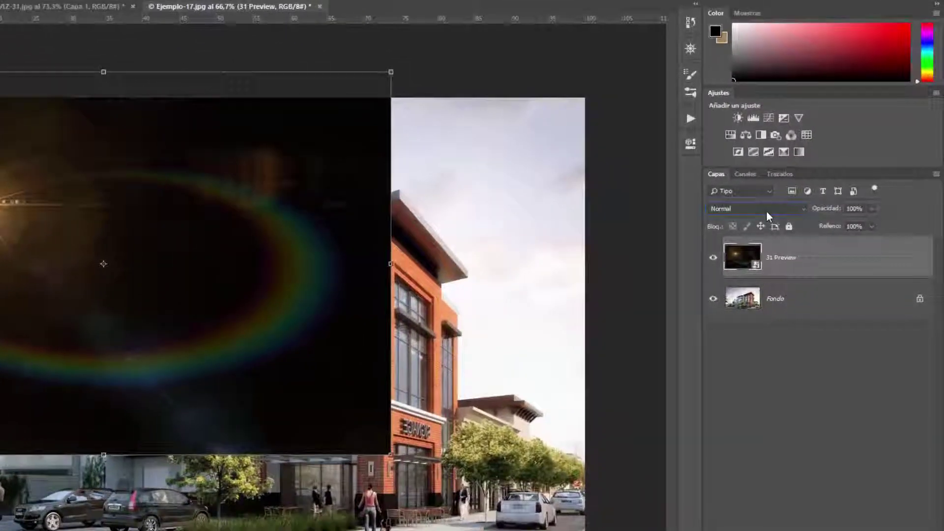
Step: Set the 31 Preview layer's blend mode to Trama (Screen) so its black backdrop disappears
{"action": "left_click", "coordinate": [799, 193]}
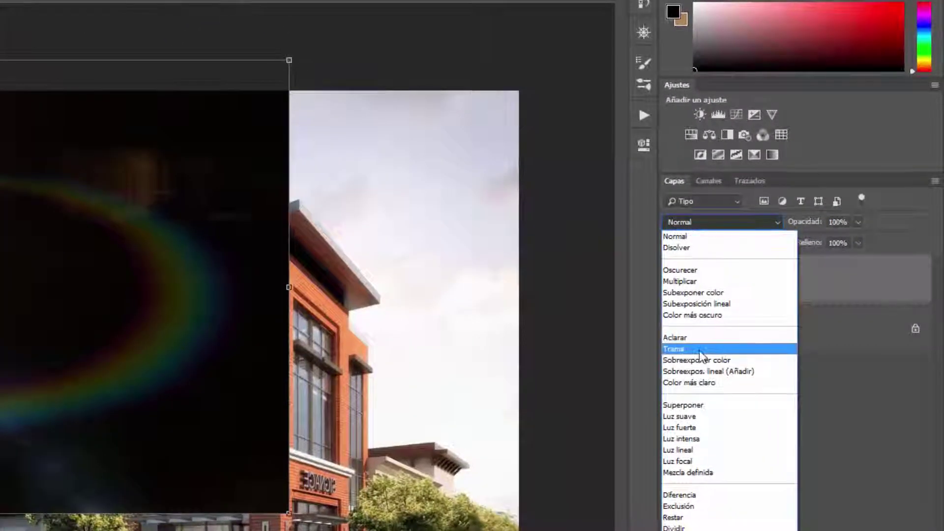
{"action": "left_click", "coordinate": [701, 331]}
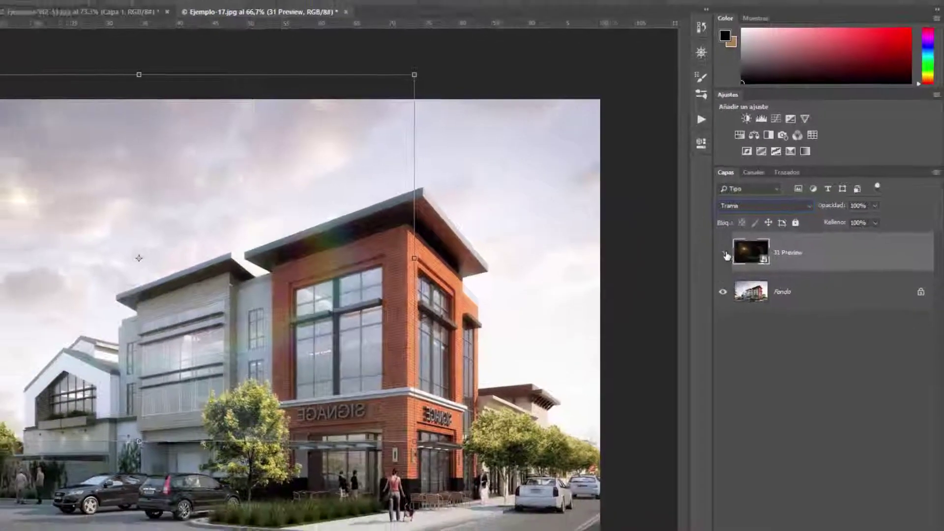
{"action": "left_click", "coordinate": [746, 241]}
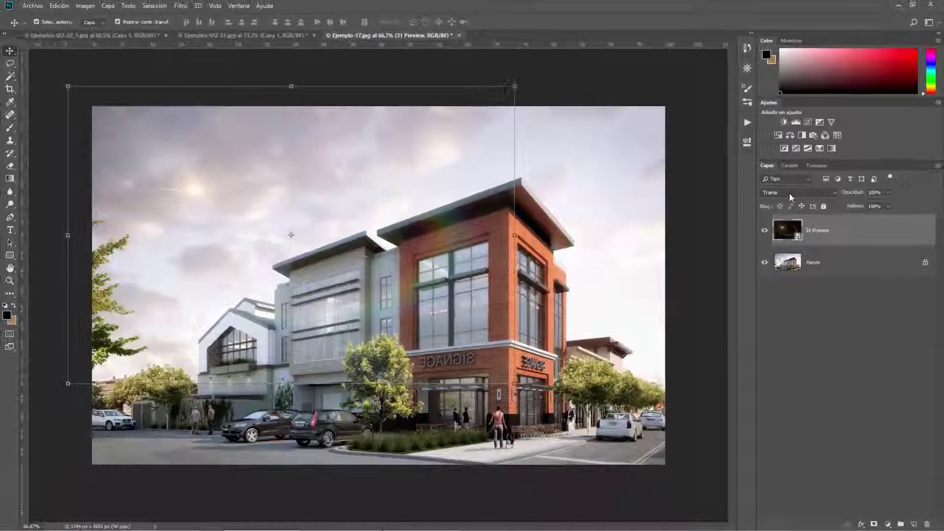
{"action": "left_click", "coordinate": [789, 193]}
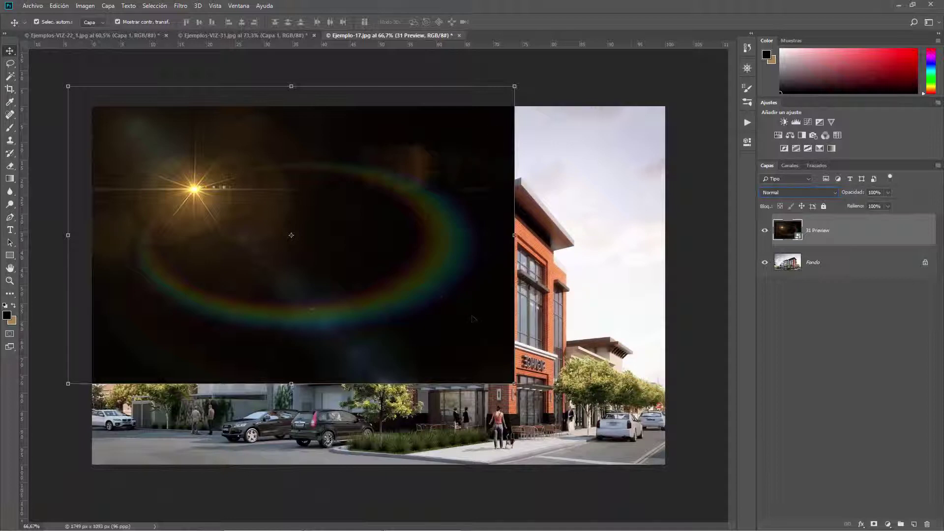
{"action": "left_click", "coordinate": [779, 194]}
{"action": "left_click", "coordinate": [786, 289]}
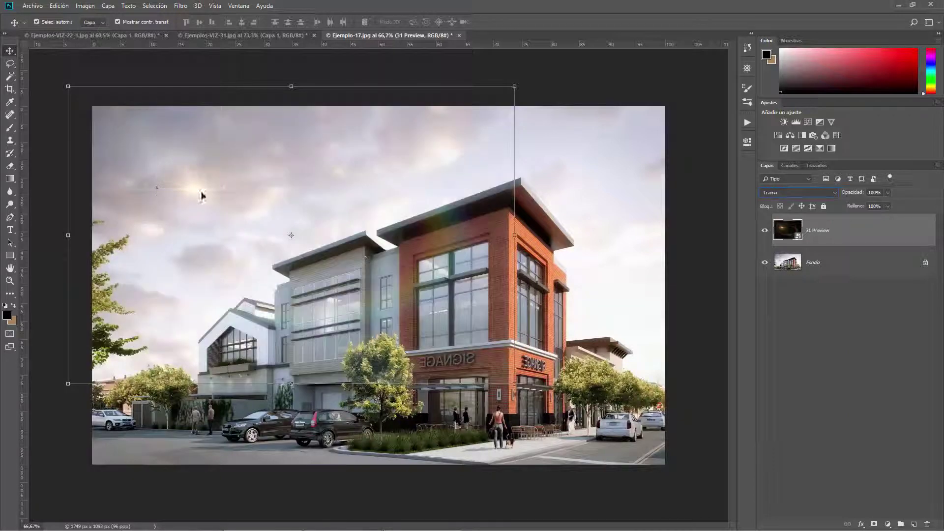
Step: Move the flare onto the building's roof corner and shrink it to a small glint
{"action": "left_click_drag", "start_coordinate": [202, 196], "coordinate": [278, 267]}
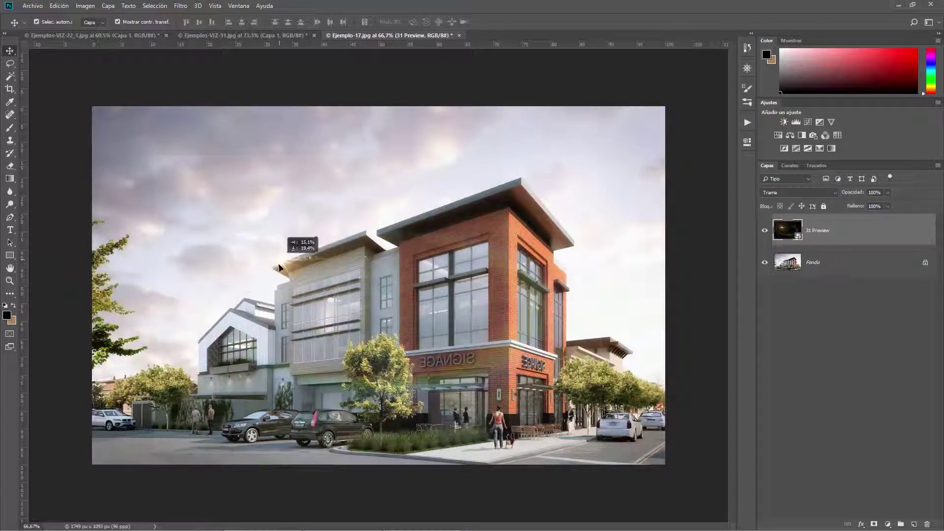
{"action": "left_click_drag", "start_coordinate": [279, 267], "coordinate": [373, 239]}
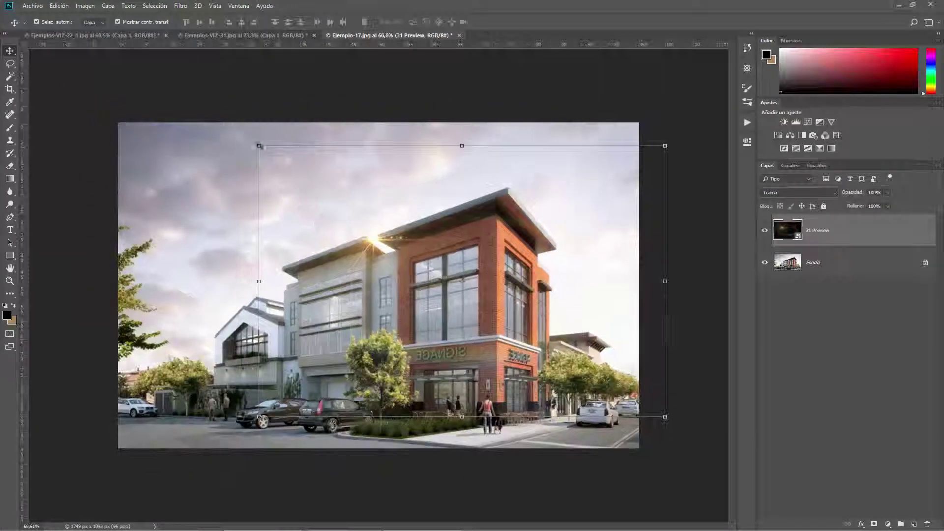
{"action": "left_click_drag", "start_coordinate": [259, 145], "coordinate": [279, 300]}
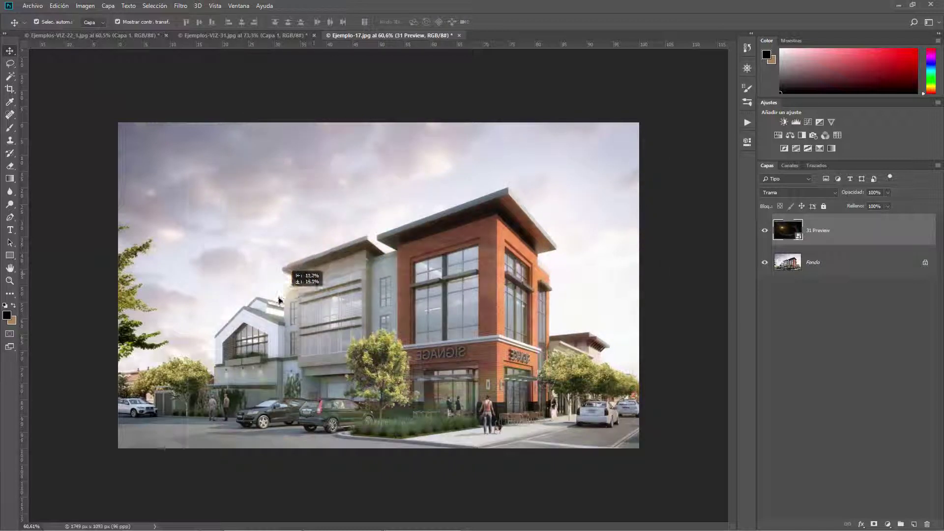
{"action": "mouse_move", "coordinate": [279, 300]}
{"action": "left_mouse_down"}
{"action": "mouse_move", "coordinate": [310, 309]}
{"action": "mouse_move", "coordinate": [417, 269]}
{"action": "mouse_move", "coordinate": [539, 338]}
{"action": "left_mouse_up"}
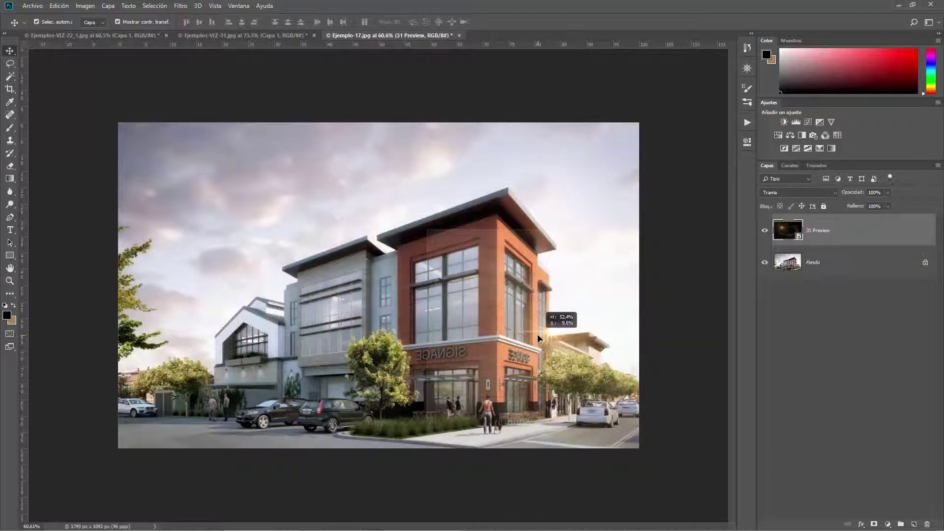
{"action": "key", "text": "ctrl+minus"}
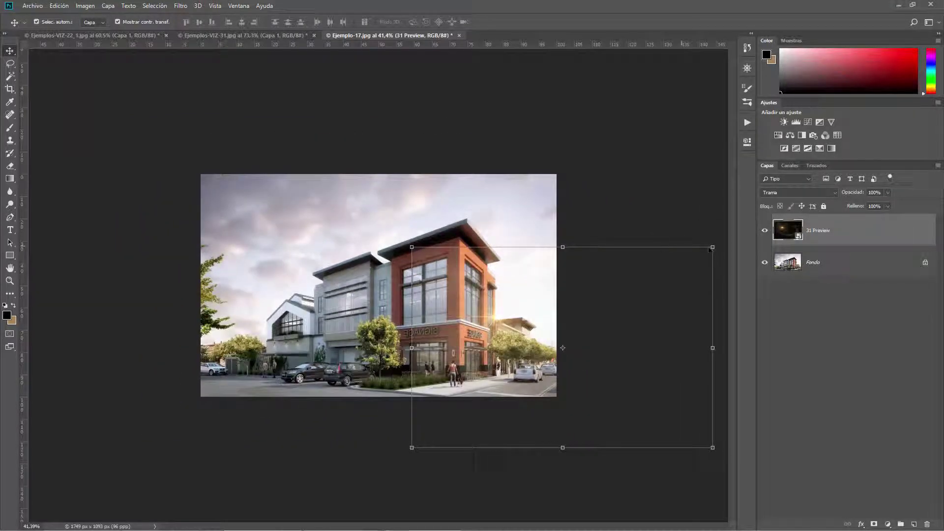
Step: Rotate the 31 Preview flare upside down and position it near the tower's upper-right corner
{"action": "left_click_drag", "start_coordinate": [711, 249], "coordinate": [431, 427]}
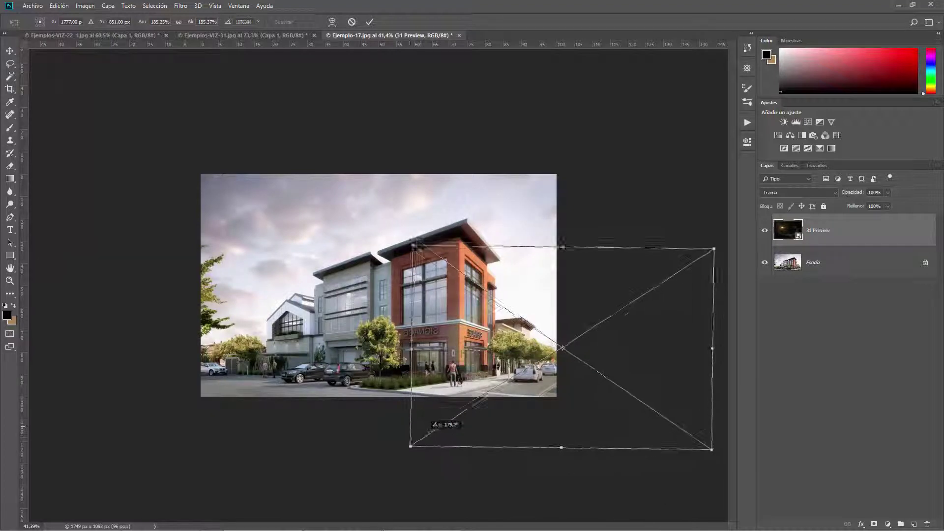
{"action": "mouse_move", "coordinate": [502, 352]}
{"action": "left_mouse_down"}
{"action": "mouse_move", "coordinate": [371, 290]}
{"action": "mouse_move", "coordinate": [159, 269]}
{"action": "mouse_move", "coordinate": [135, 300]}
{"action": "mouse_move", "coordinate": [82, 248]}
{"action": "left_mouse_up"}
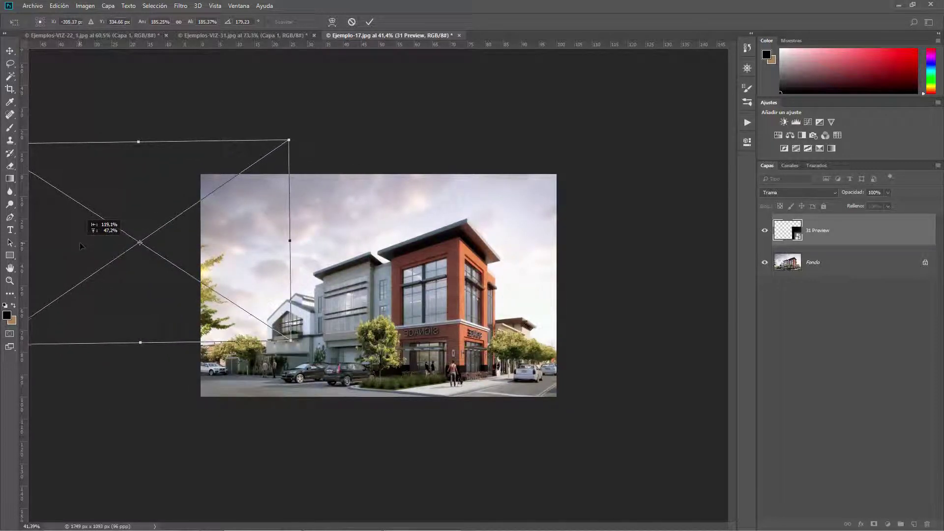
{"action": "key", "text": "ctrl+plus"}
{"action": "mouse_move", "coordinate": [180, 284]}
{"action": "left_mouse_down"}
{"action": "mouse_move", "coordinate": [357, 272]}
{"action": "mouse_move", "coordinate": [384, 255]}
{"action": "mouse_move", "coordinate": [525, 273]}
{"action": "mouse_move", "coordinate": [539, 260]}
{"action": "left_mouse_up"}
{"action": "key", "text": "Return"}
{"action": "key", "text": "ctrl+plus"}
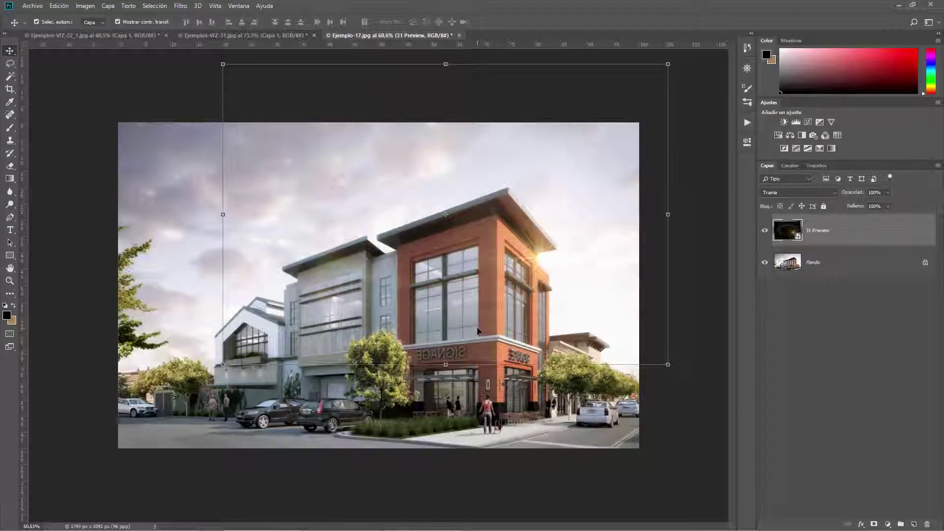
{"action": "key", "text": "ctrl+plus"}
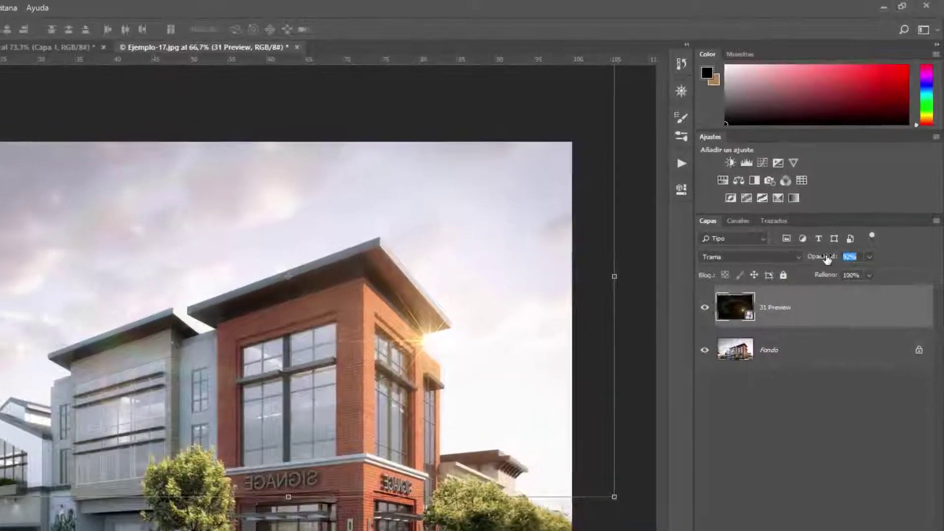
Step: Lower the 31 Preview layer's opacity and shift the flare slightly right onto the corner
{"action": "mouse_move", "coordinate": [839, 244]}
{"action": "left_mouse_down"}
{"action": "mouse_move", "coordinate": [809, 280]}
{"action": "mouse_move", "coordinate": [893, 280]}
{"action": "left_mouse_up"}
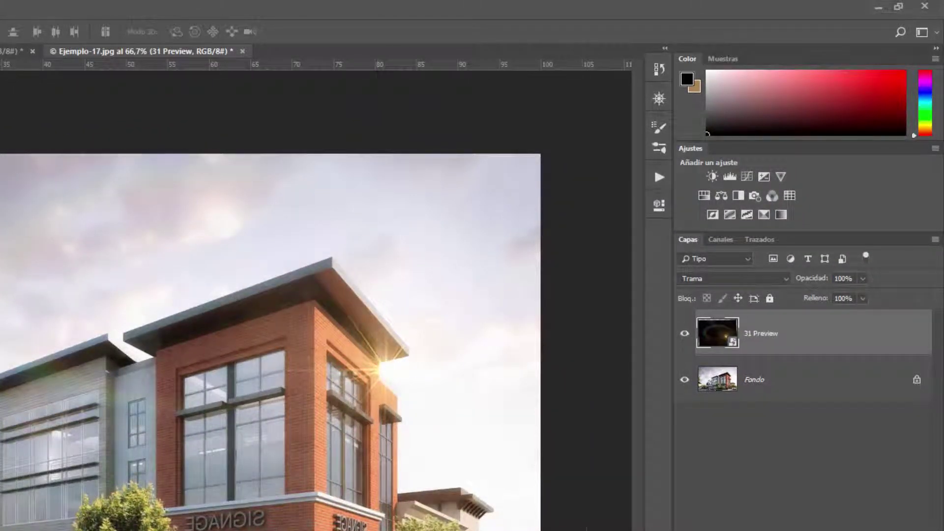
{"action": "left_click", "coordinate": [801, 443]}
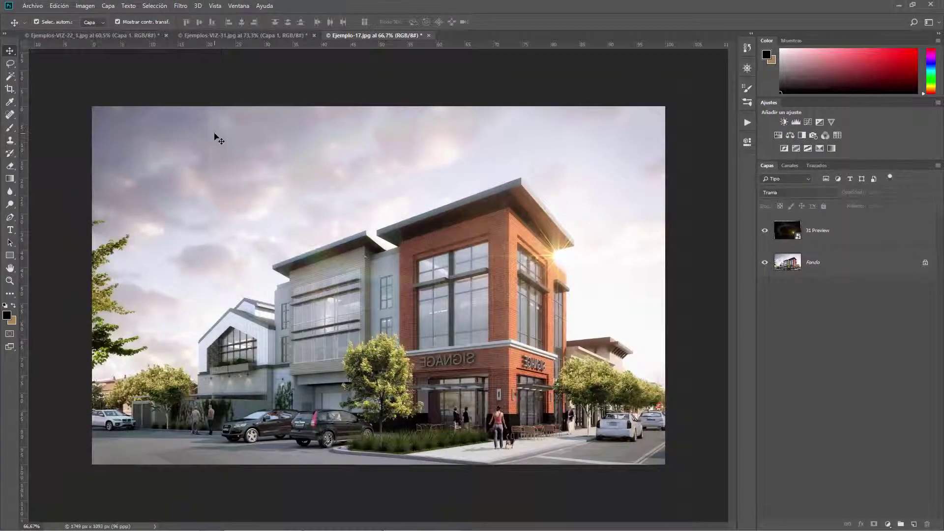
{"action": "left_click", "coordinate": [246, 175]}
{"action": "scroll", "coordinate": [221, 192], "scroll_direction": "up", "scroll_amount": 1}
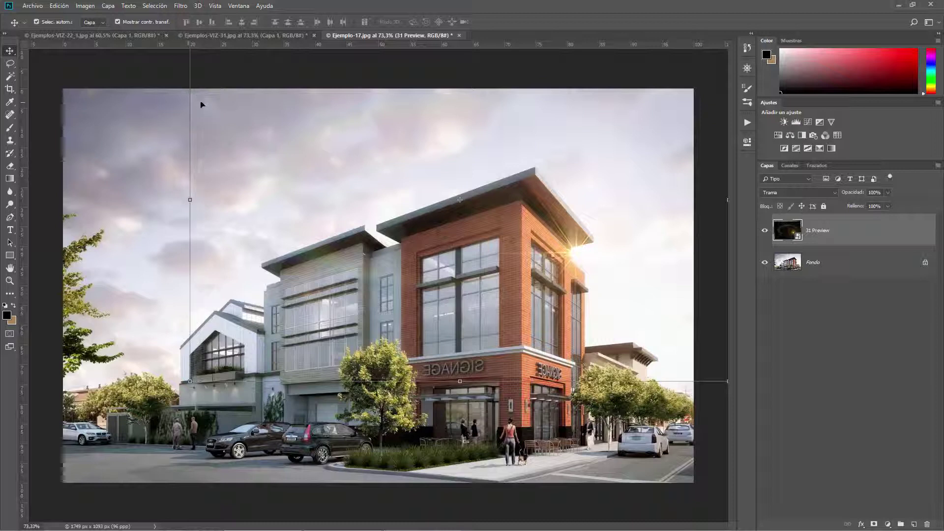
{"action": "left_click", "coordinate": [196, 136]}
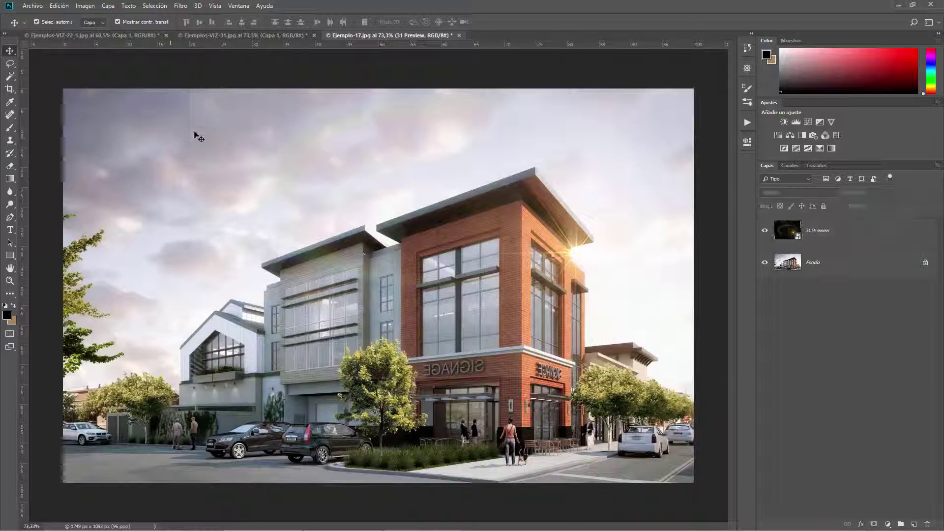
{"action": "left_click", "coordinate": [230, 144]}
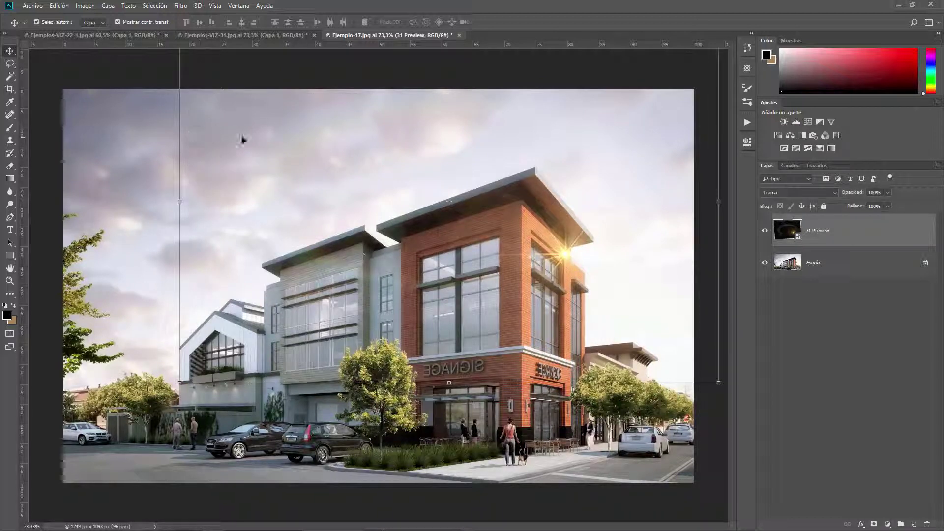
{"action": "left_click_drag", "start_coordinate": [208, 86], "coordinate": [219, 85]}
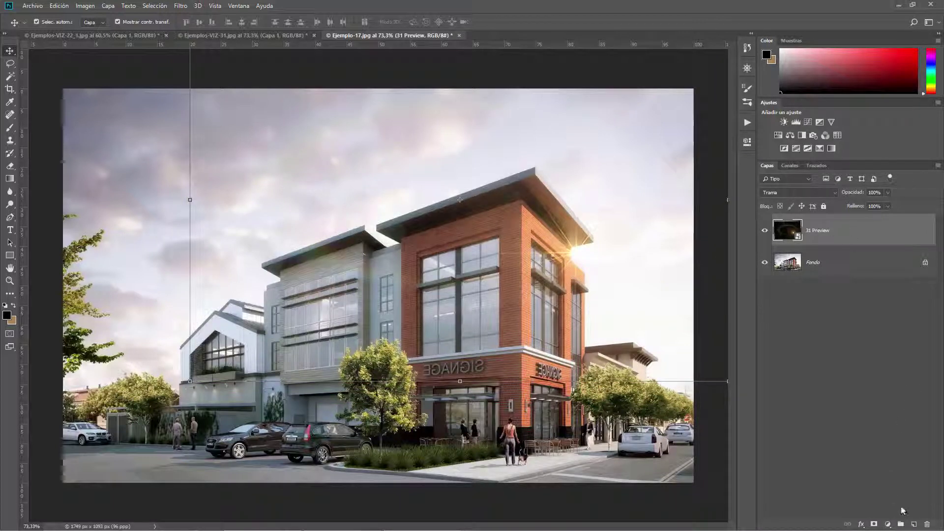
Step: Add a layer mask to 31 Preview and paint the sky glow out with a large 42% opacity brush
{"action": "left_click", "coordinate": [873, 525]}
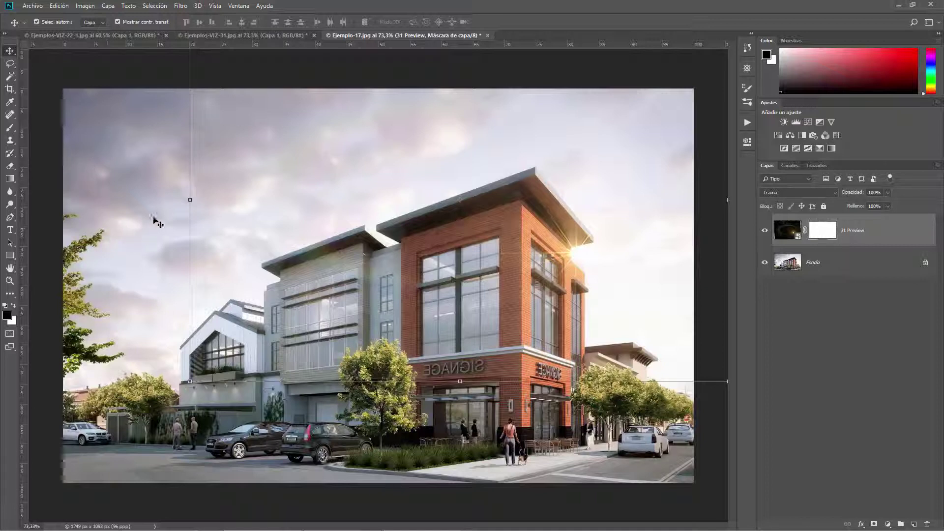
{"action": "key", "text": "b"}
{"action": "left_click_drag", "start_coordinate": [168, 119], "coordinate": [185, 123]}
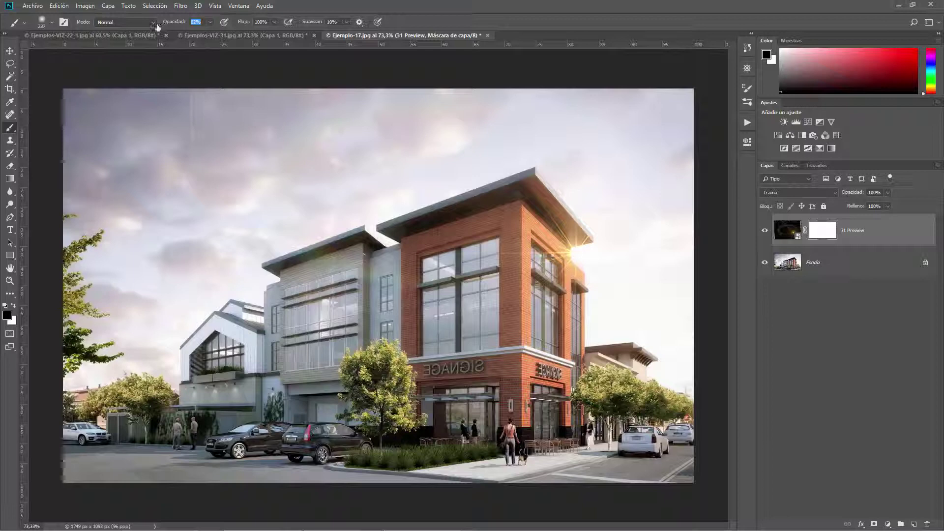
{"action": "type", "text": "42"}
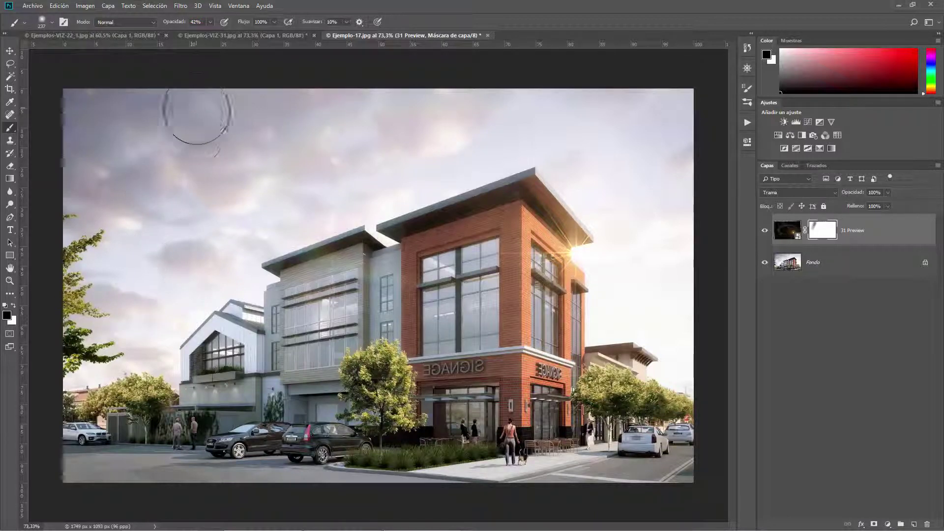
{"action": "left_click_drag", "start_coordinate": [211, 120], "coordinate": [175, 305]}
{"action": "key", "text": "ctrl+minus"}
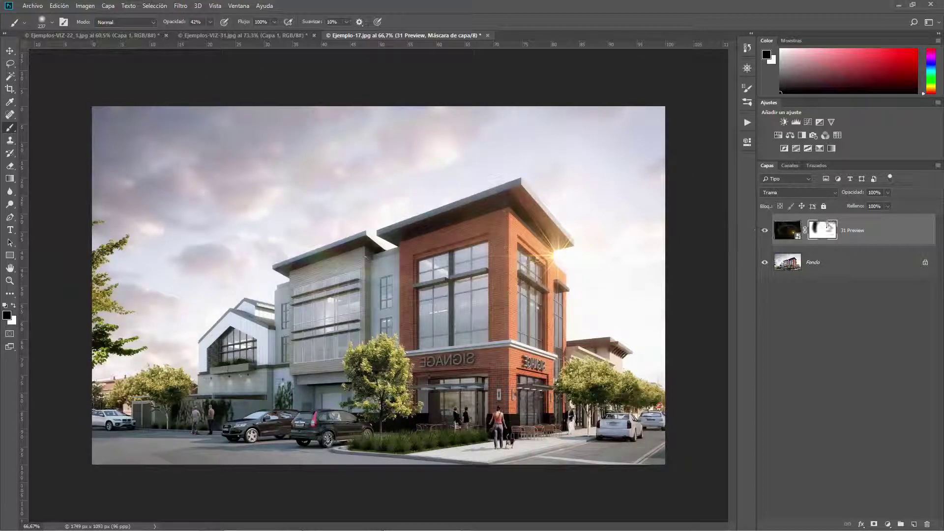
{"action": "left_click", "coordinate": [764, 231]}
{"action": "left_click", "coordinate": [10, 51]}
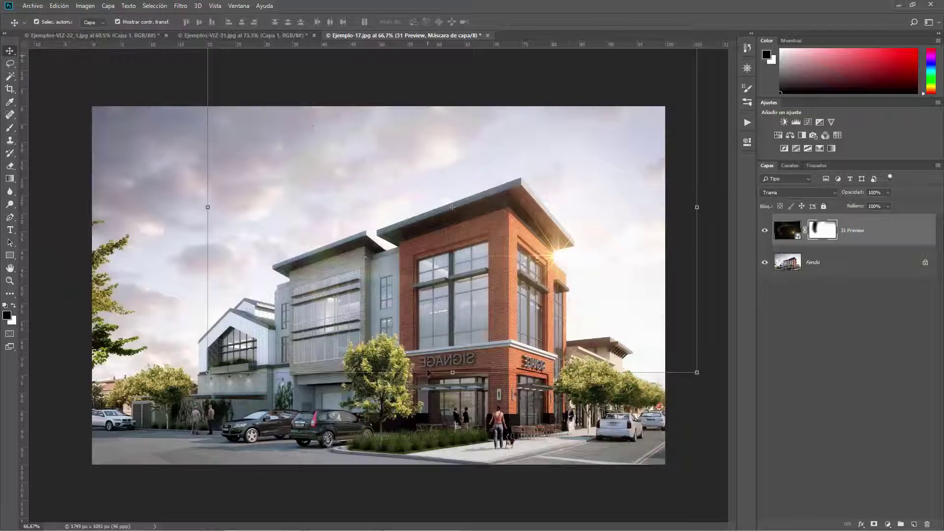
Step: Bring up the Lote de Destellos folder and browse its flare thumbnails, previewing 02
{"action": "key", "text": "alt+Tab"}
{"action": "scroll", "coordinate": [344, 295], "scroll_direction": "up", "scroll_amount": 5}
{"action": "scroll", "coordinate": [344, 295], "scroll_direction": "up", "scroll_amount": 5}
{"action": "left_click", "coordinate": [369, 162]}
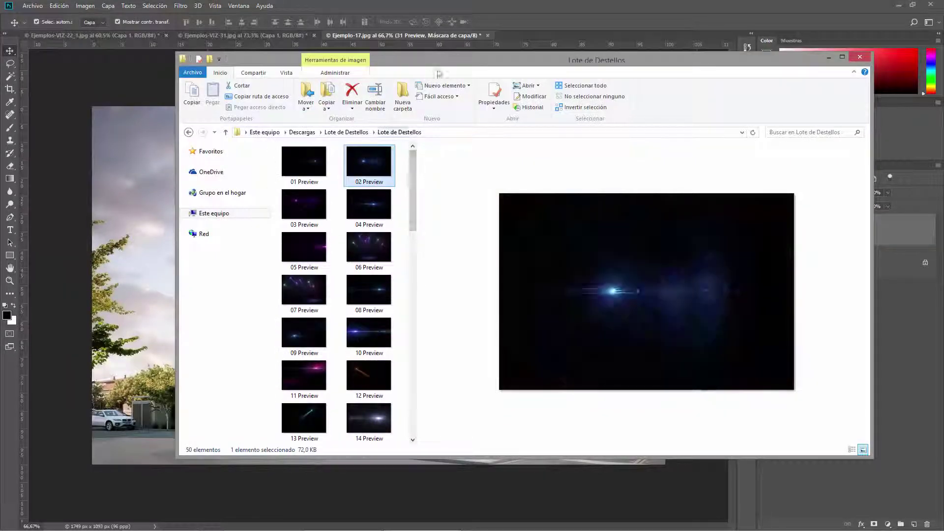
{"action": "left_click_drag", "start_coordinate": [438, 73], "coordinate": [636, 67]}
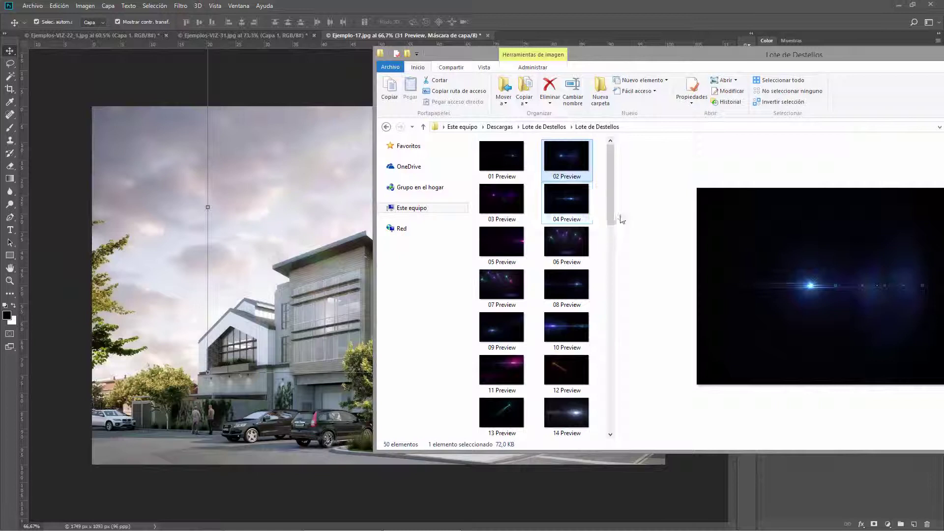
{"action": "scroll", "coordinate": [566, 246], "scroll_direction": "down", "scroll_amount": 5}
{"action": "scroll", "coordinate": [565, 246], "scroll_direction": "down", "scroll_amount": 5}
{"action": "scroll", "coordinate": [565, 246], "scroll_direction": "down", "scroll_amount": 5}
Step: Compare flares 50, 43 and 40, then drag 44 Preview onto the render
{"action": "left_click", "coordinate": [576, 410]}
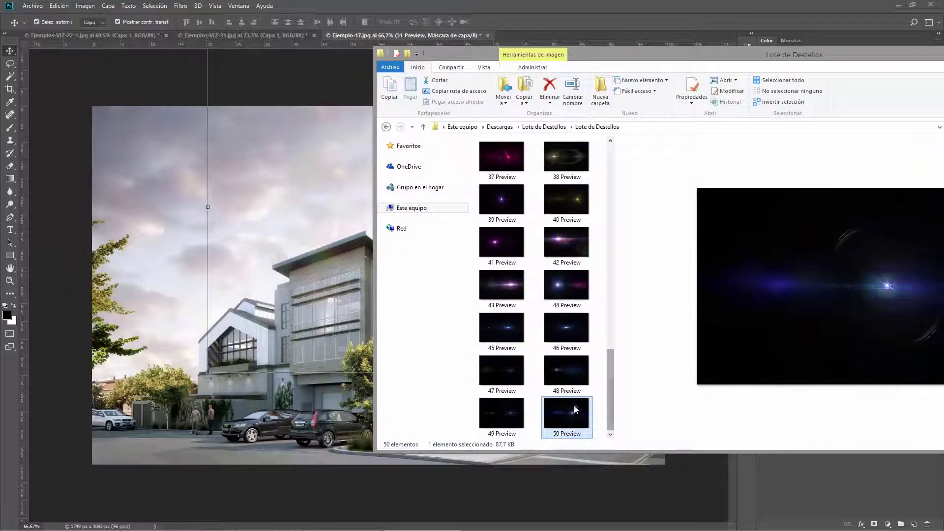
{"action": "left_click", "coordinate": [573, 327]}
{"action": "left_click", "coordinate": [502, 285]}
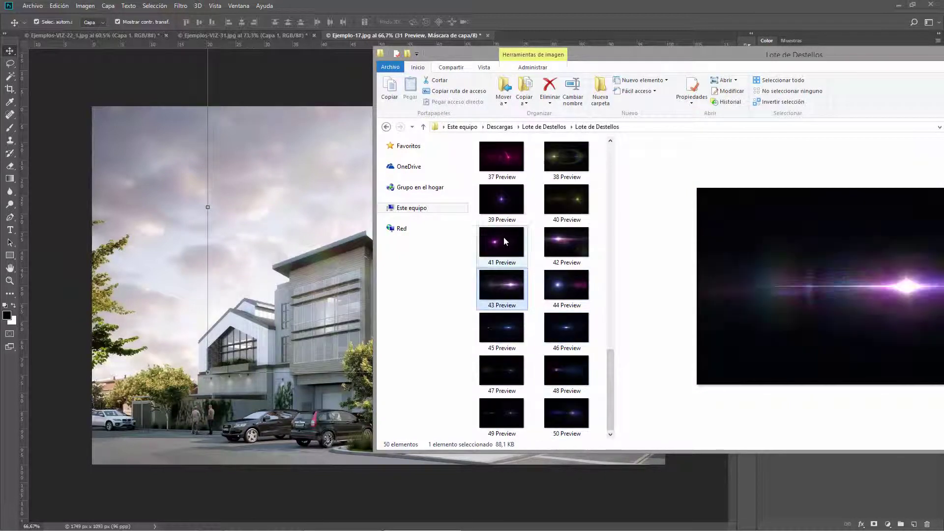
{"action": "left_click", "coordinate": [569, 198]}
{"action": "left_click", "coordinate": [568, 245]}
{"action": "mouse_move", "coordinate": [567, 284]}
{"action": "left_mouse_down"}
{"action": "mouse_move", "coordinate": [207, 243]}
{"action": "mouse_move", "coordinate": [262, 248]}
{"action": "left_mouse_up"}
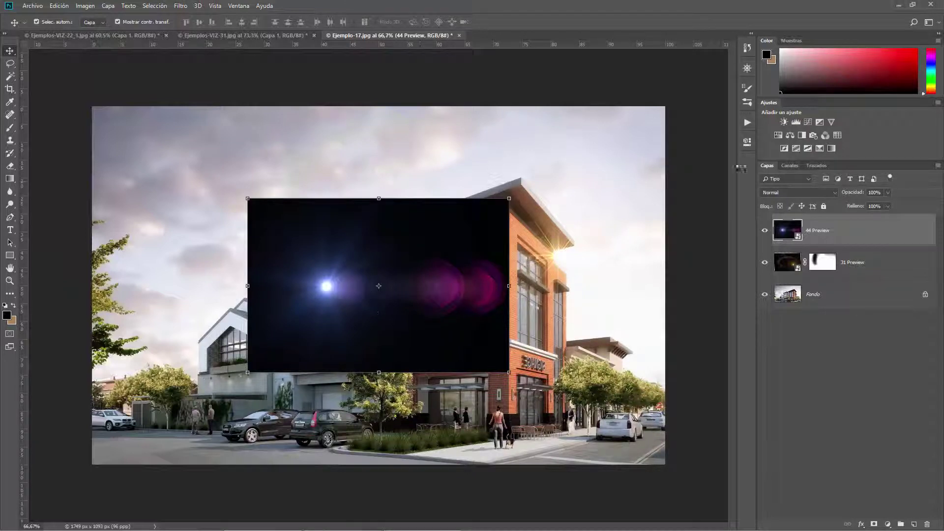
Step: Set 44 Preview to Trama (Screen) and shrink it onto the dark car's headlight
{"action": "left_click", "coordinate": [798, 193]}
{"action": "left_click", "coordinate": [802, 267]}
{"action": "mouse_move", "coordinate": [331, 281]}
{"action": "left_mouse_down"}
{"action": "mouse_move", "coordinate": [129, 309]}
{"action": "mouse_move", "coordinate": [237, 427]}
{"action": "left_mouse_up"}
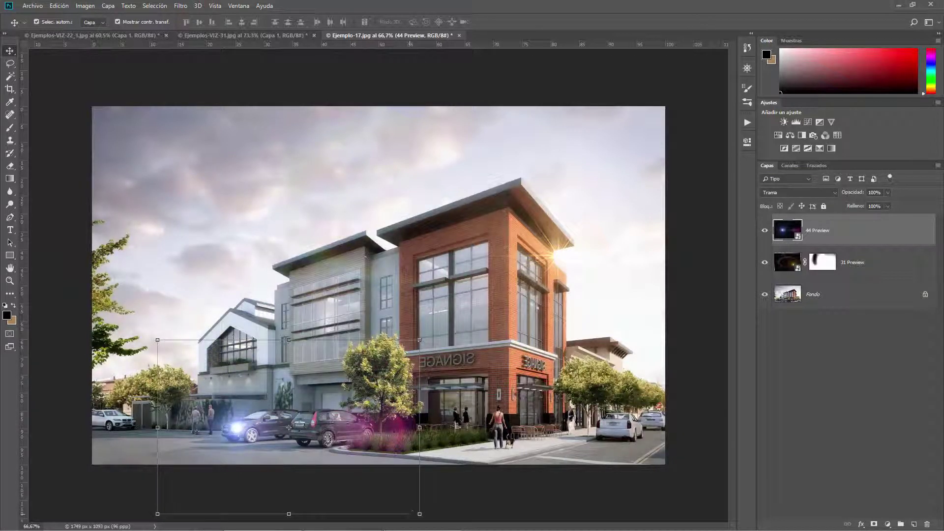
{"action": "left_click_drag", "start_coordinate": [420, 514], "coordinate": [372, 473]}
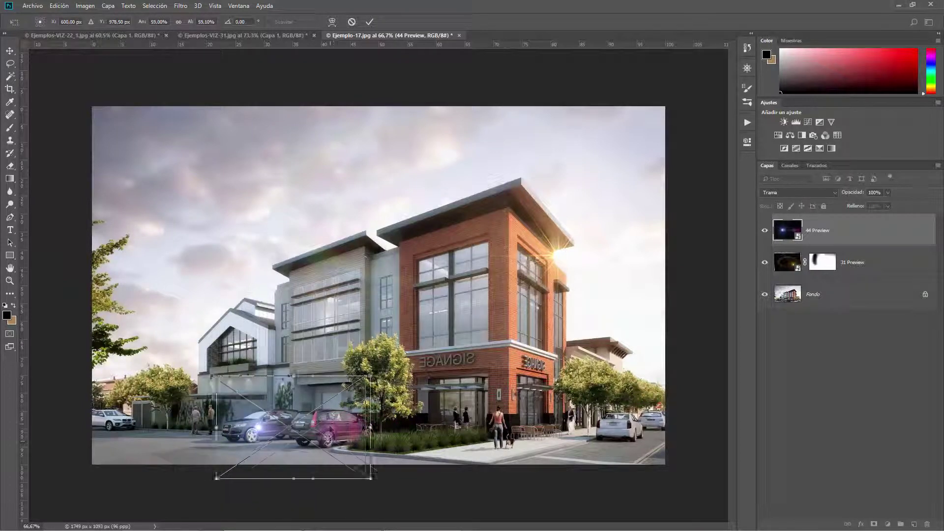
{"action": "left_click_drag", "start_coordinate": [336, 426], "coordinate": [326, 413]}
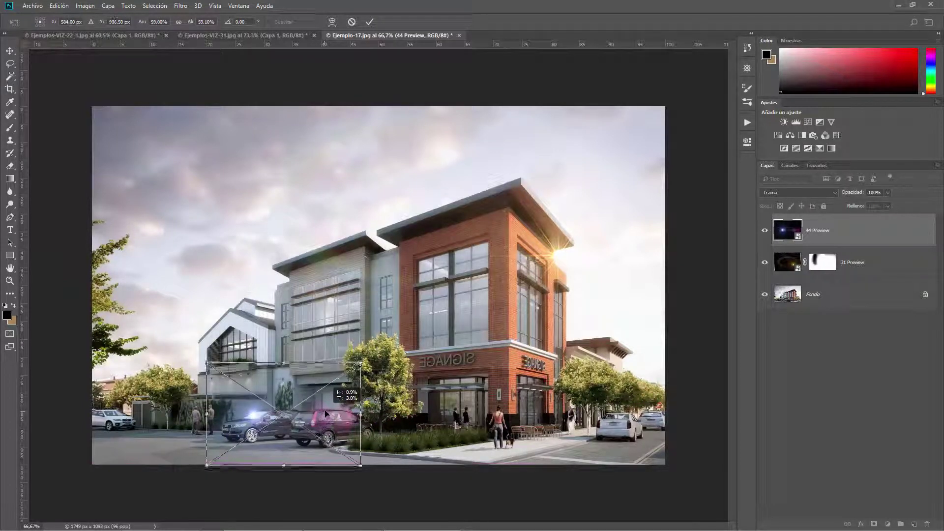
{"action": "key", "text": "Return"}
{"action": "scroll", "coordinate": [292, 364], "scroll_direction": "up", "scroll_amount": 3}
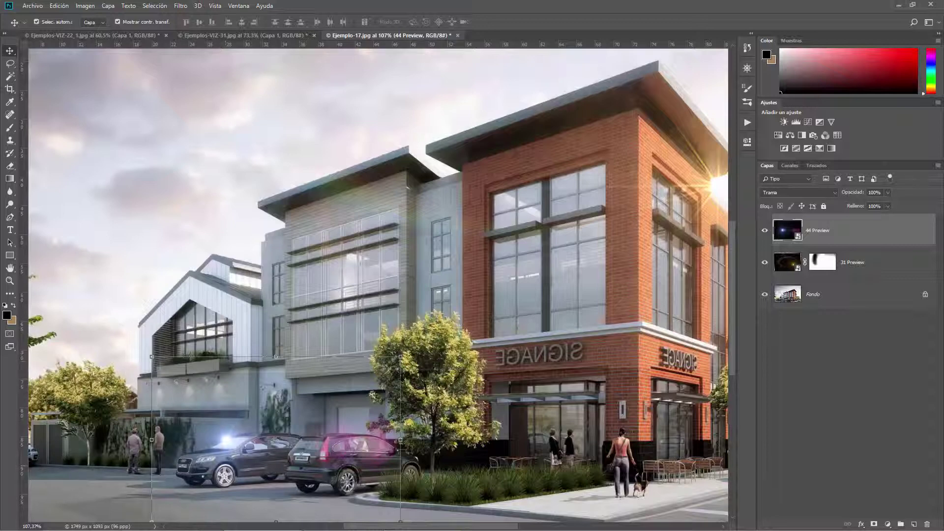
{"action": "scroll", "coordinate": [319, 435], "scroll_direction": "down", "scroll_amount": 2}
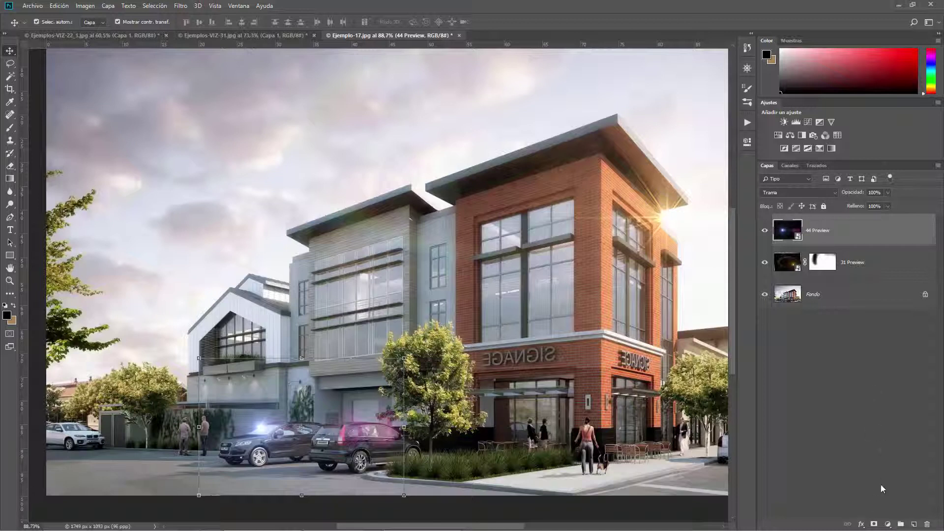
Step: Mask 44 Preview, brush out excess glow, and lower its opacity to 88%
{"action": "left_click", "coordinate": [873, 524]}
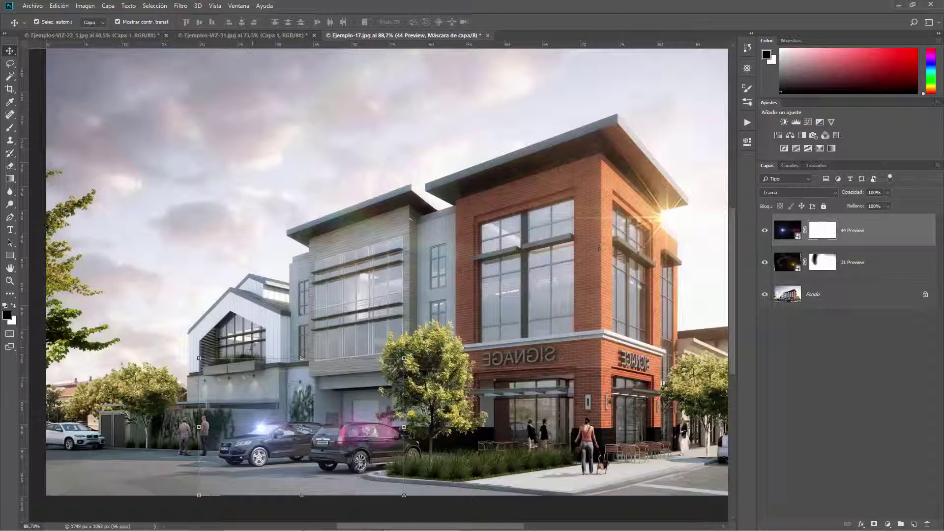
{"action": "key", "text": "b"}
{"action": "left_click_drag", "start_coordinate": [206, 362], "coordinate": [312, 340]}
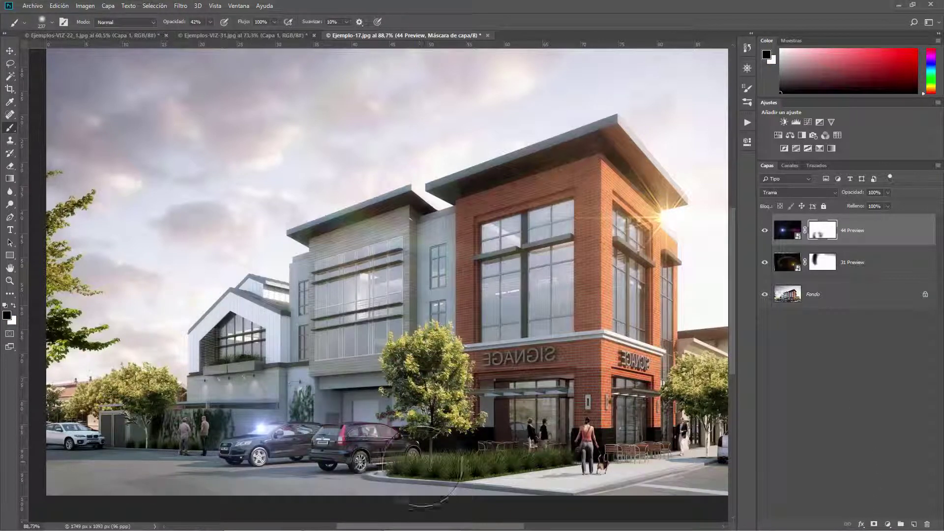
{"action": "key", "text": "v"}
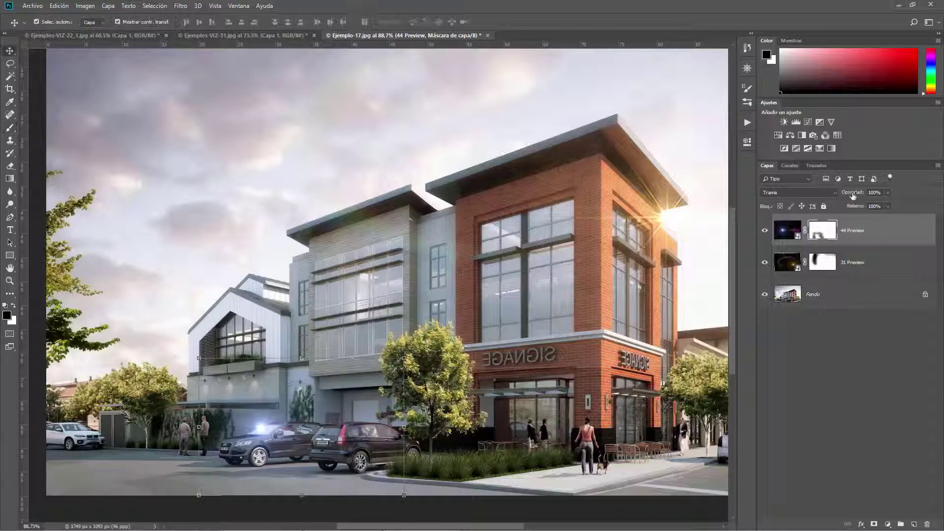
{"action": "mouse_move", "coordinate": [858, 193]}
{"action": "left_mouse_down"}
{"action": "mouse_move", "coordinate": [849, 193]}
{"action": "mouse_move", "coordinate": [859, 192]}
{"action": "left_mouse_up"}
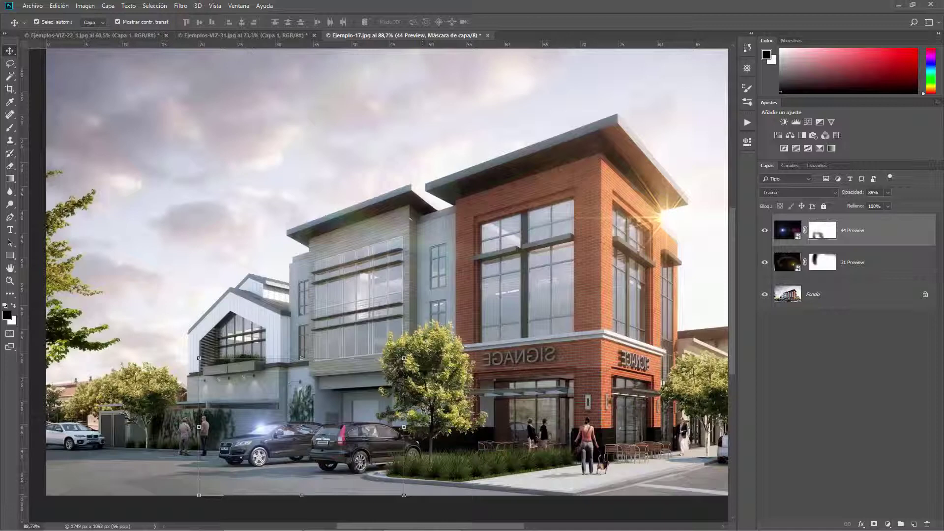
Step: Scale the car flare down slightly and shift it right and down over the headlight
{"action": "left_click_drag", "start_coordinate": [403, 495], "coordinate": [375, 475]}
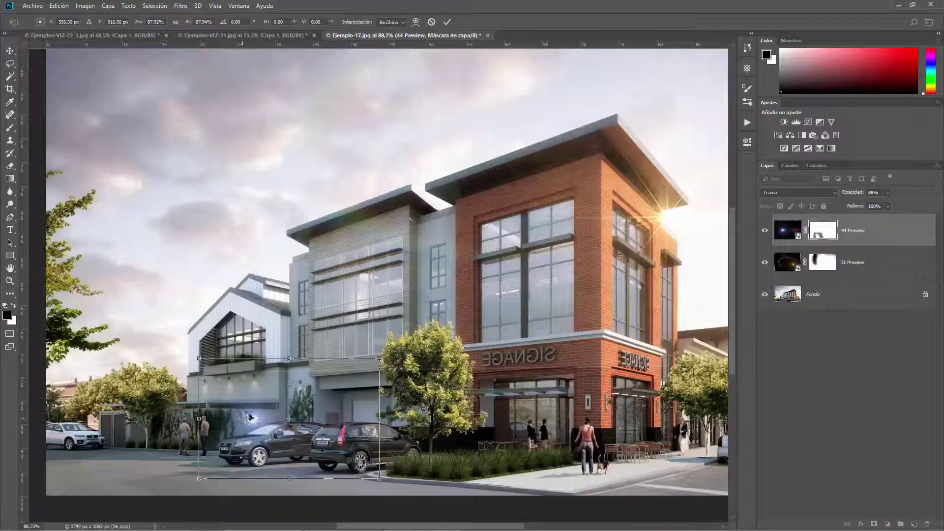
{"action": "left_click_drag", "start_coordinate": [258, 421], "coordinate": [267, 428]}
{"action": "key", "text": "Return"}
{"action": "key", "text": "alt+bracketleft"}
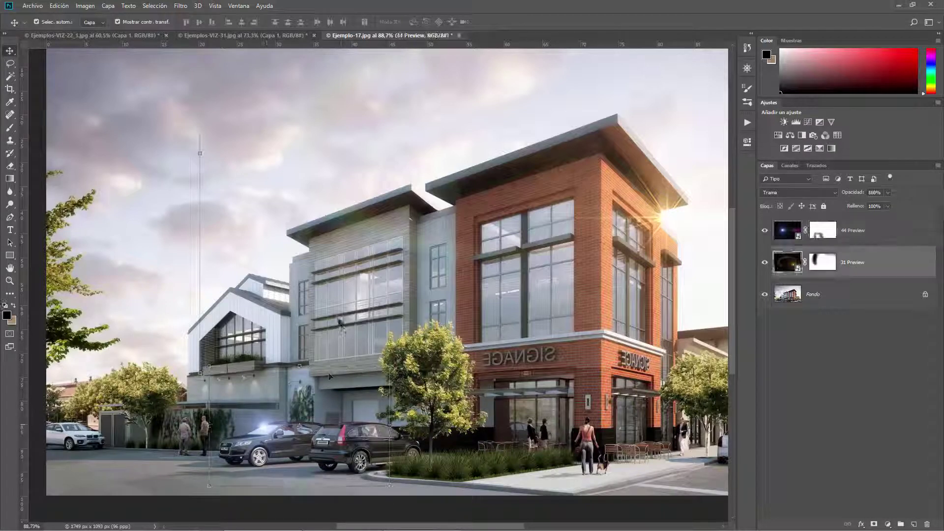
{"action": "key", "text": "ctrl+minus"}
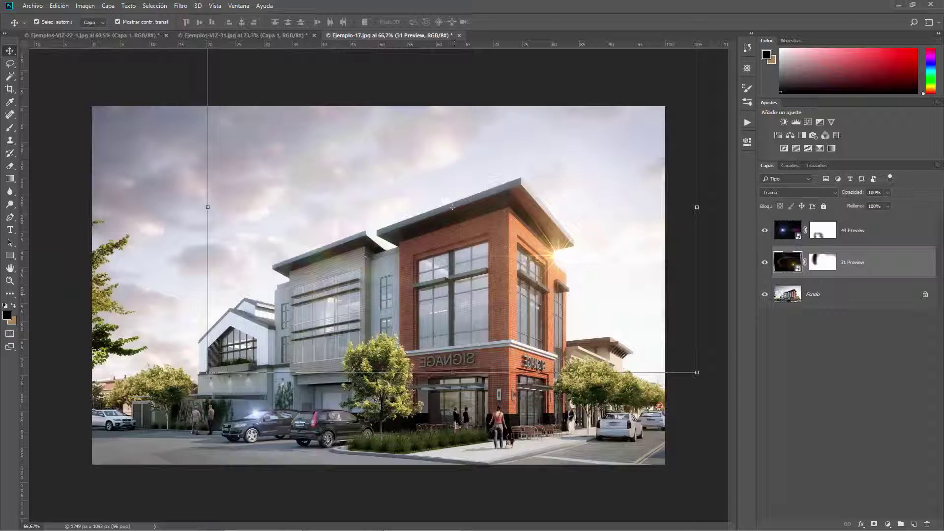
Step: Turn off the 44 Preview and 31 Preview layers to show the plain render
{"action": "left_click", "coordinate": [765, 296], "text": "alt"}
{"action": "left_click", "coordinate": [765, 296], "text": "alt"}
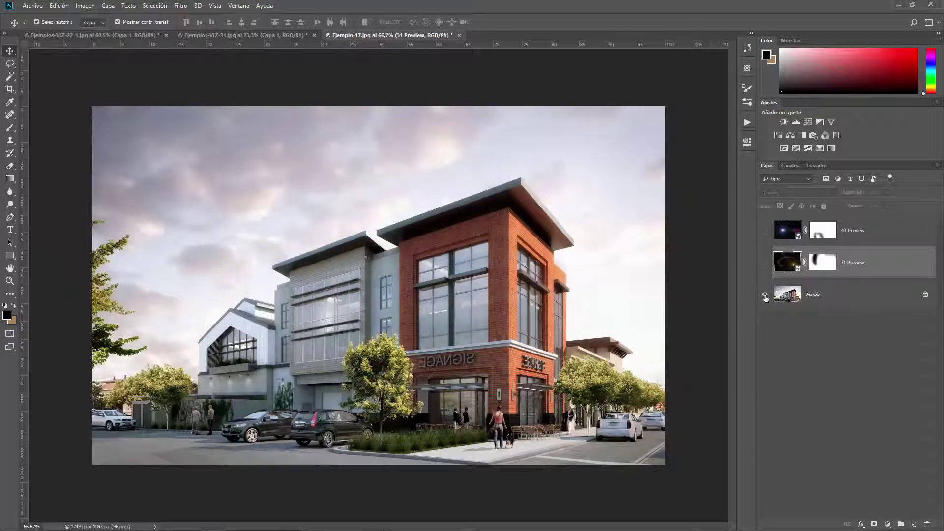